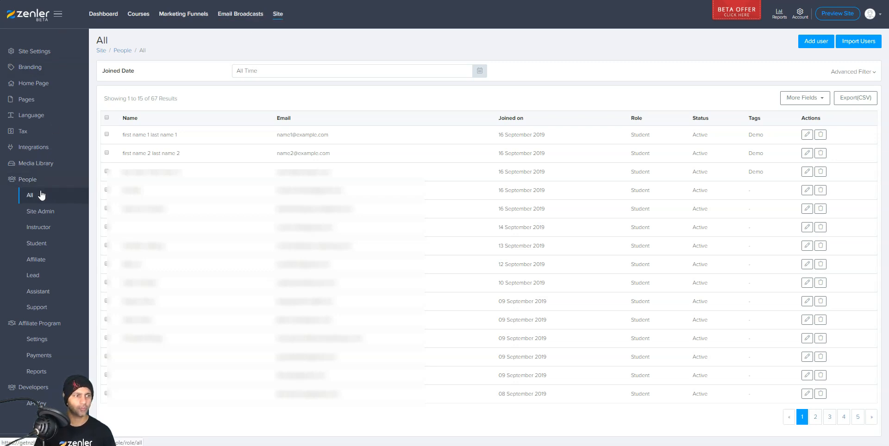
# Start a user import and download the sample CSV file, saving it as sample (1)11
pyautogui.click(861, 45)
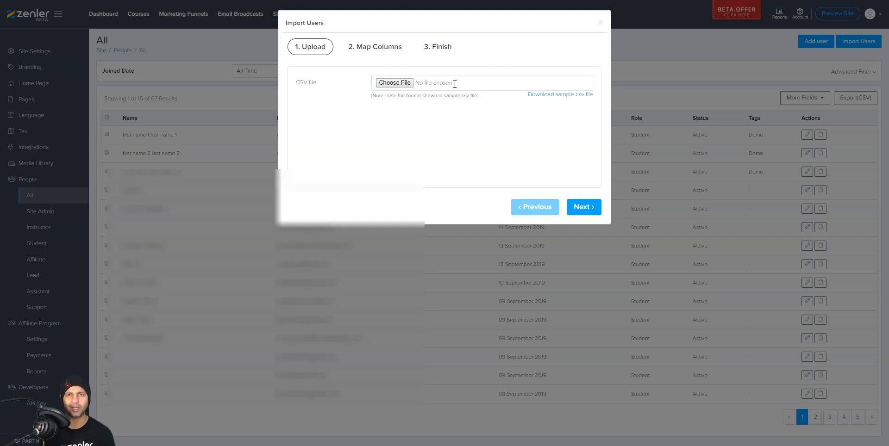
pyautogui.click(577, 96)
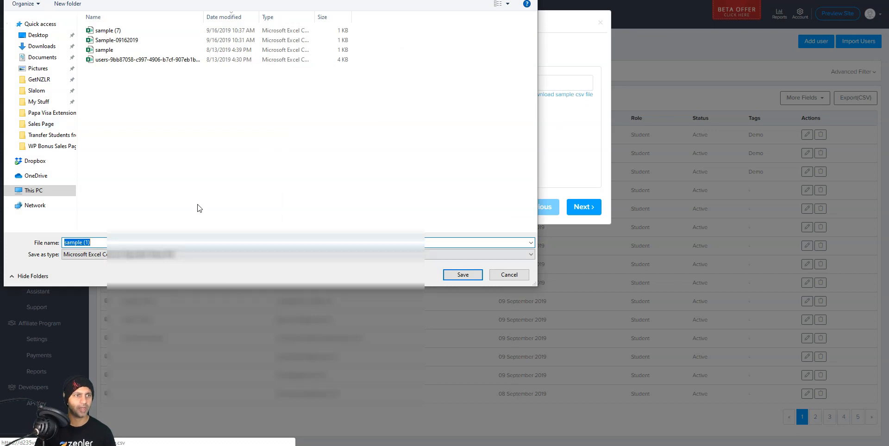
pyautogui.click(203, 243)
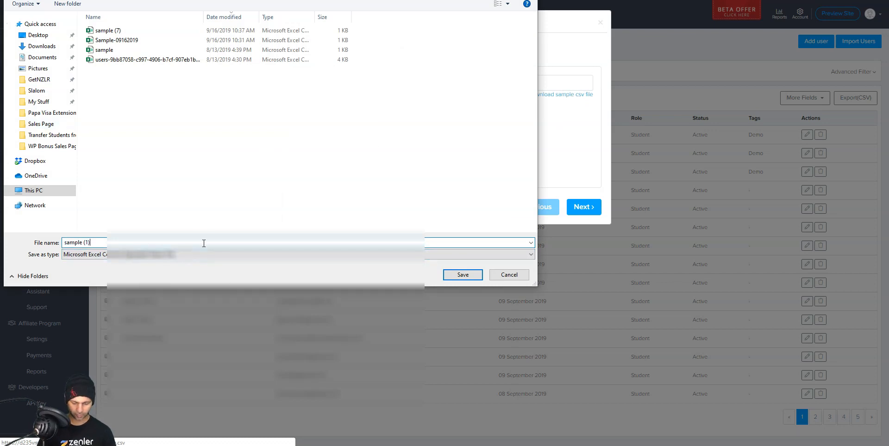
pyautogui.press('Return')
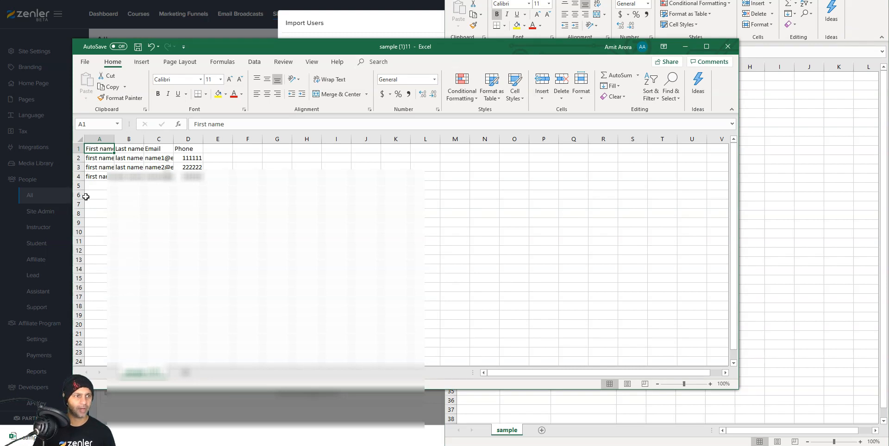
# Fit all column widths in the downloaded sample and examine its headers and three example rows
pyautogui.click(79, 139)
pyautogui.doubleClick(113, 139)
pyautogui.click(238, 158)
pyautogui.moveTo(239, 177); pyautogui.dragTo(95, 162)
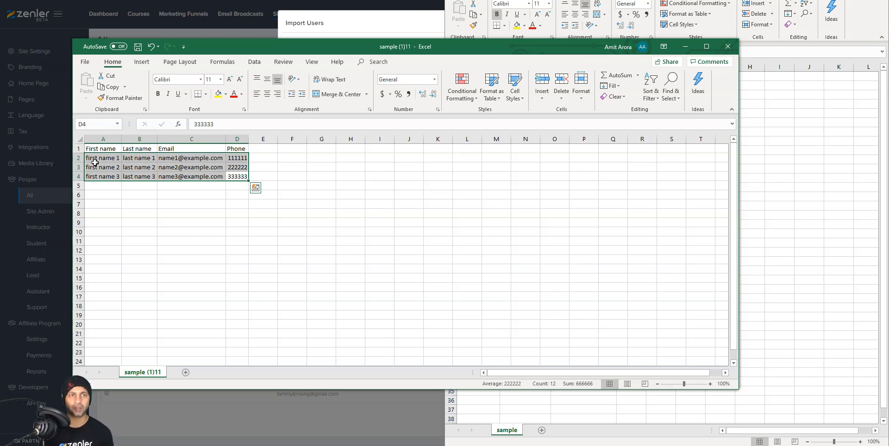
# Try replacing the Phone header with Address in a widened column D, undo the header change, and close the file without saving
pyautogui.click(235, 149)
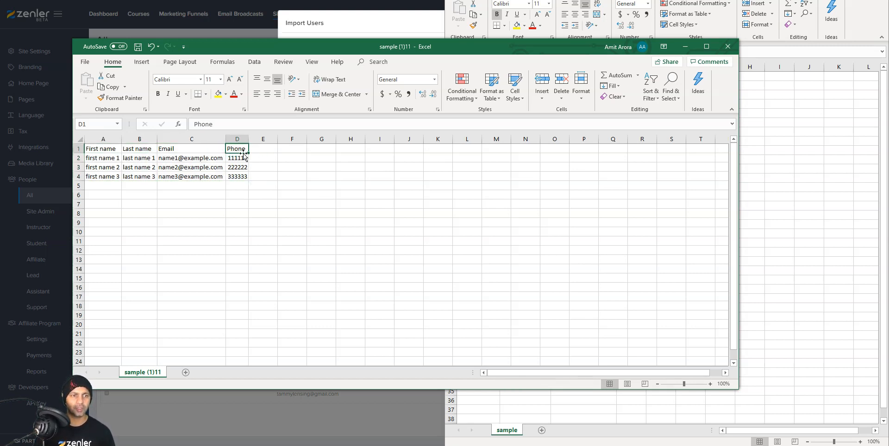
pyautogui.moveTo(249, 139); pyautogui.dragTo(297, 139)
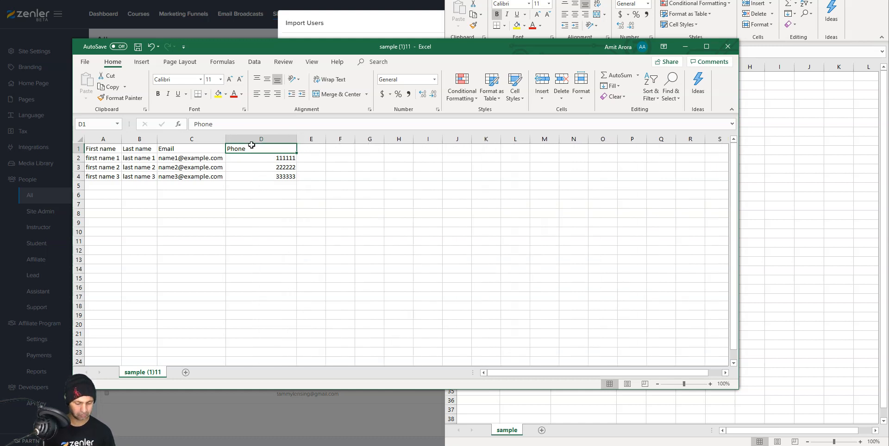
pyautogui.write('Address')
pyautogui.press('Return')
pyautogui.press('Up')
pyautogui.press('Right')
pyautogui.press('Down')
pyautogui.press('Left')
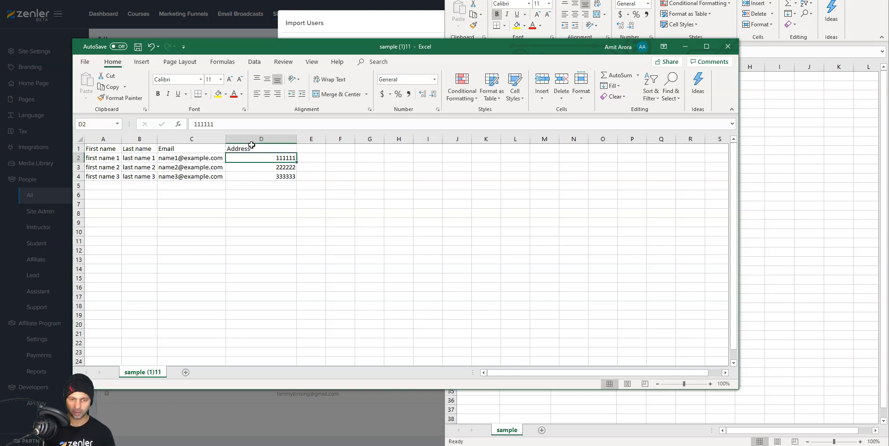
pyautogui.hotkey('ctrl', 'z')
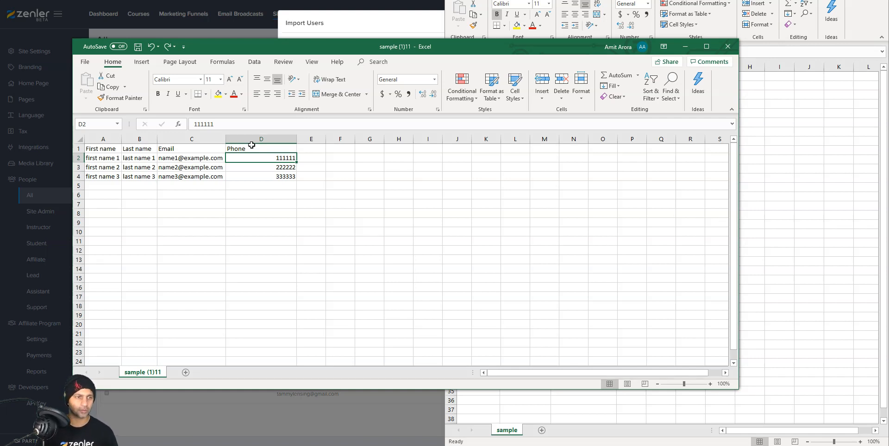
pyautogui.click(729, 47)
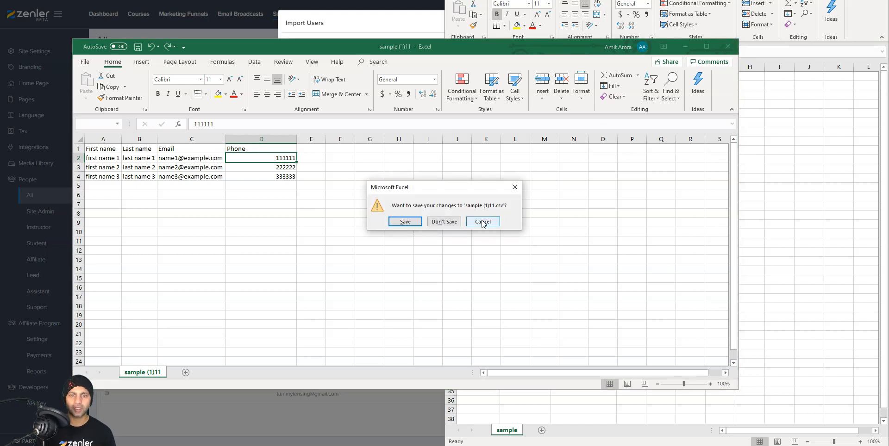
pyautogui.click(444, 222)
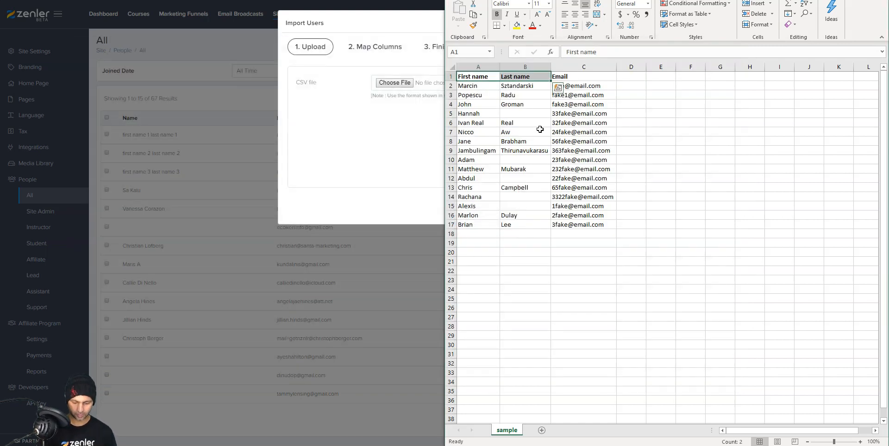
# Open the recent workbooks Sample-09162019 and sample (7)
pyautogui.click(557, 87)
pyautogui.click(717, 141)
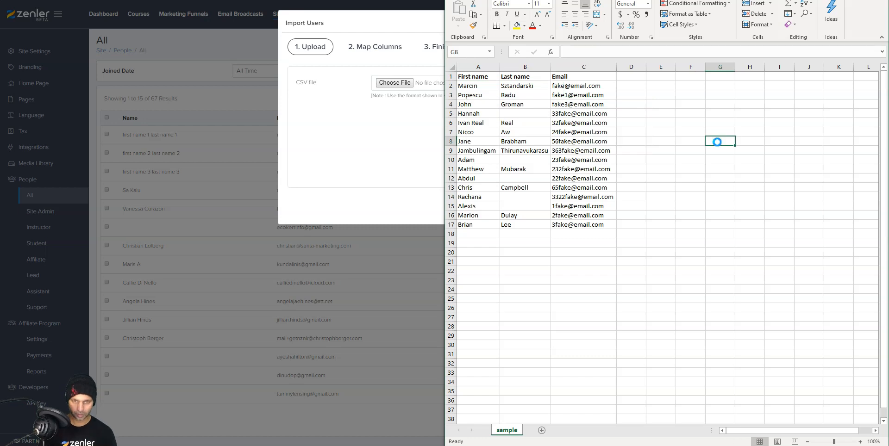
pyautogui.hotkey('ctrl', 'o')
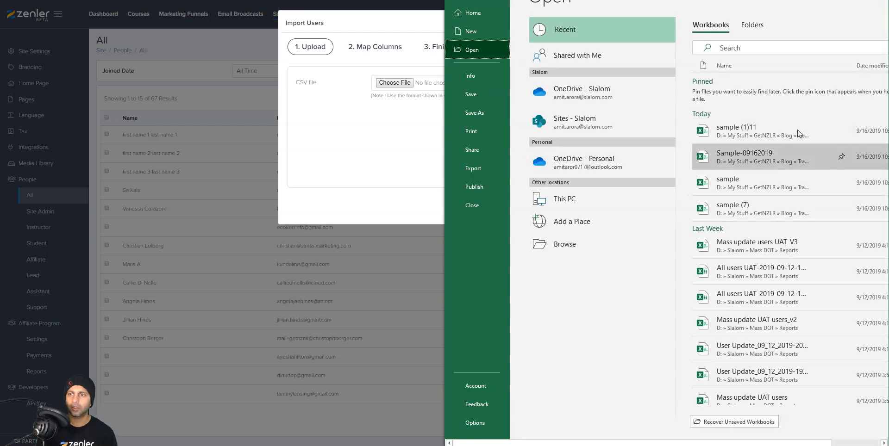
pyautogui.click(782, 157)
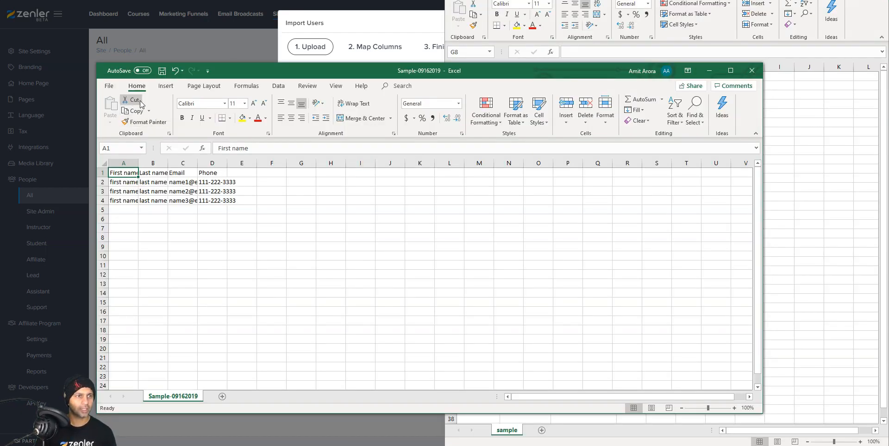
pyautogui.hotkey('ctrl', 'o')
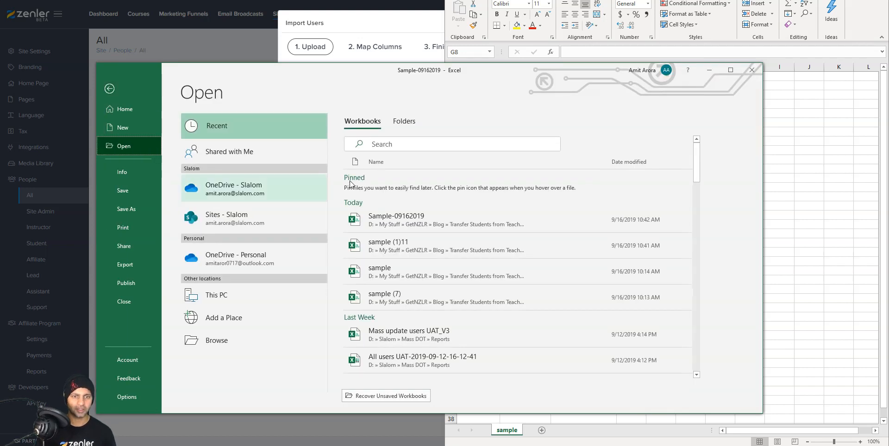
pyautogui.click(384, 296)
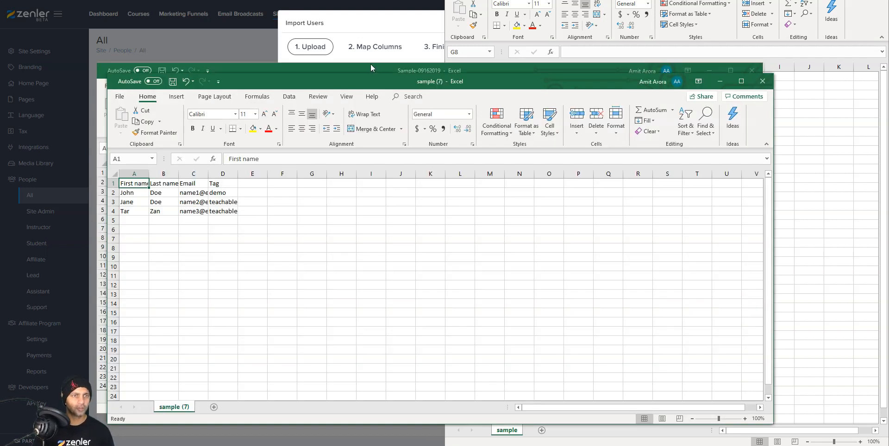
# Close the Sample-09162019 workbook and the sample workbook without saving, leaving only sample (7) open
pyautogui.click(752, 71)
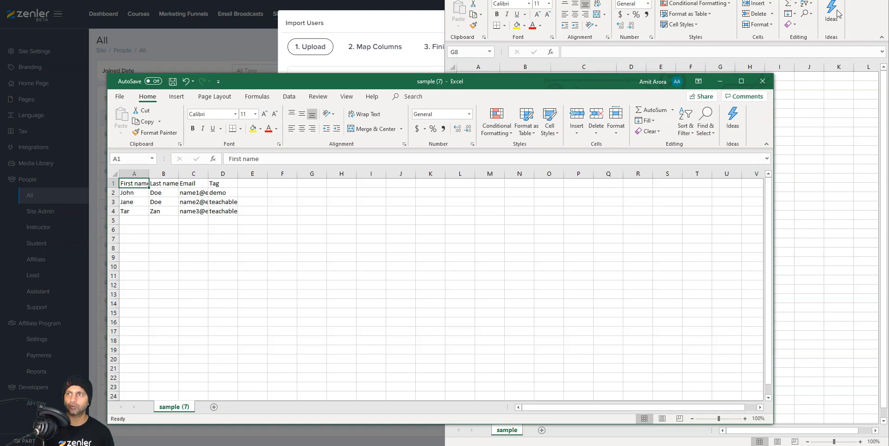
pyautogui.click(878, 1)
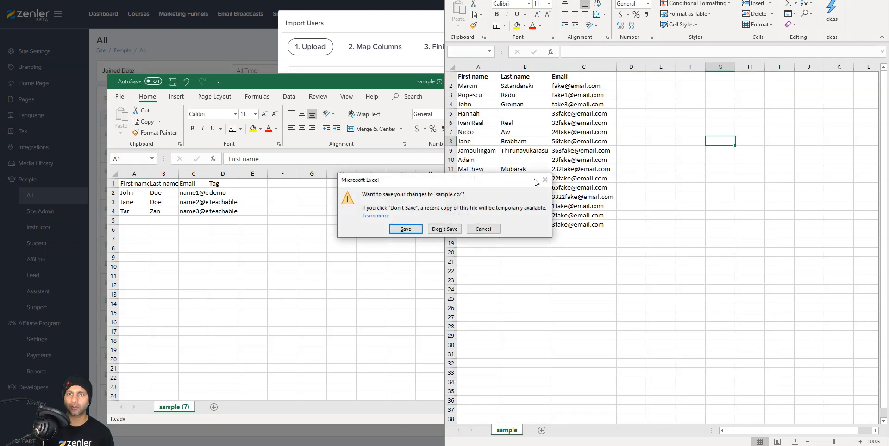
pyautogui.click(445, 228)
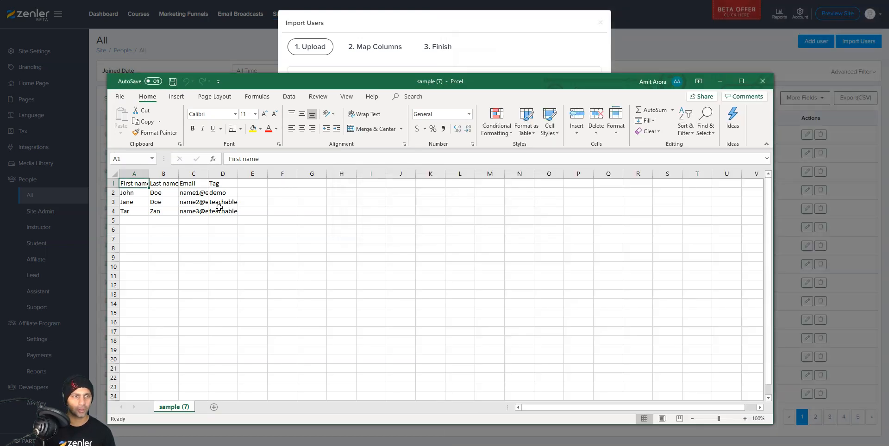
# Fit all column widths in sample (7) and make the First name, Last name, Email and Tag headers bold
pyautogui.click(114, 174)
pyautogui.doubleClick(149, 174)
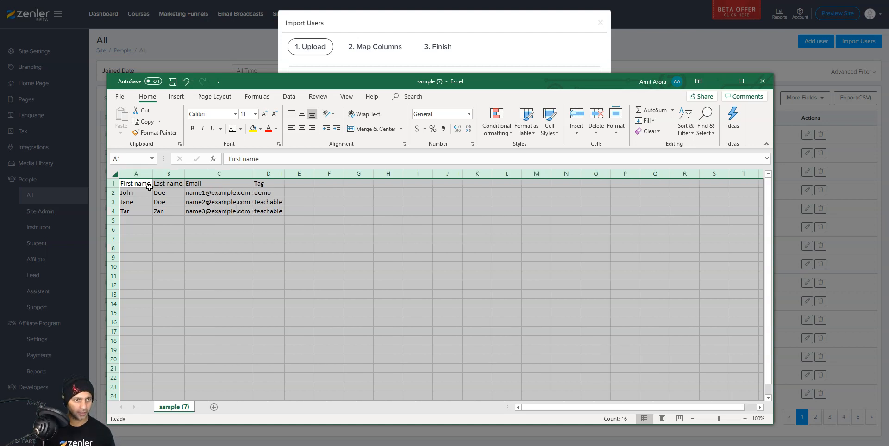
pyautogui.moveTo(148, 185); pyautogui.dragTo(261, 184)
pyautogui.hotkey('ctrl', 'b')
pyautogui.click(249, 219)
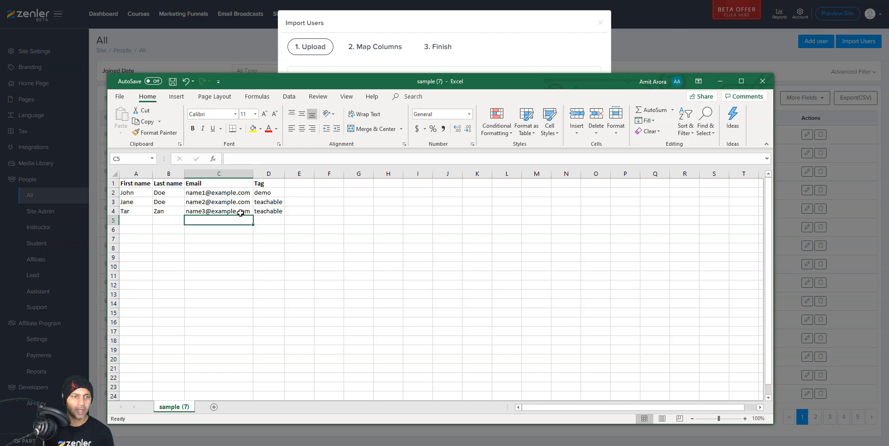
pyautogui.click(158, 194)
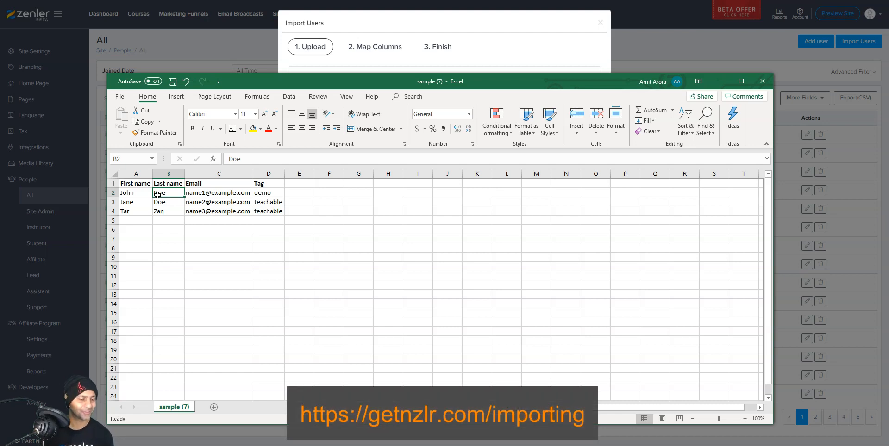
pyautogui.press('Left')
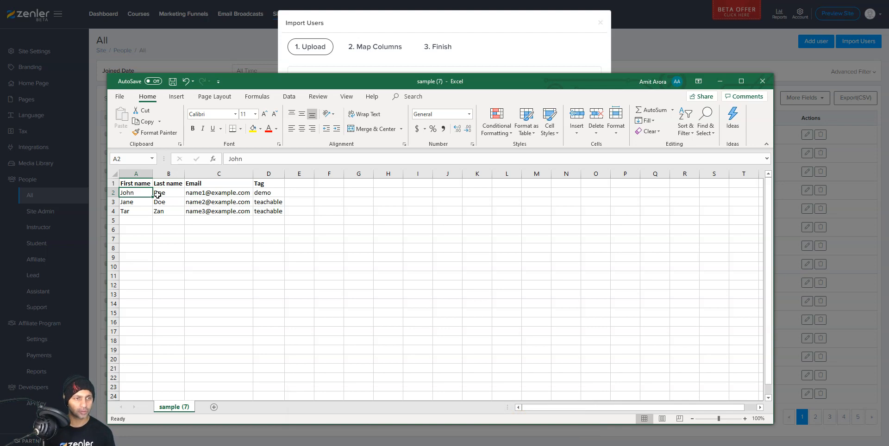
# Save the workbook as a CSV (Comma delimited) file named sample (7) - 091619 in the current folder and close it
pyautogui.click(124, 95)
pyautogui.click(155, 220)
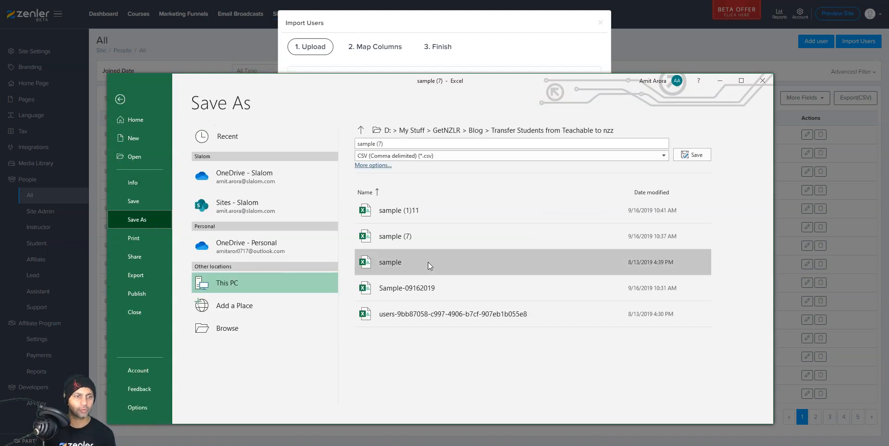
pyautogui.click(257, 325)
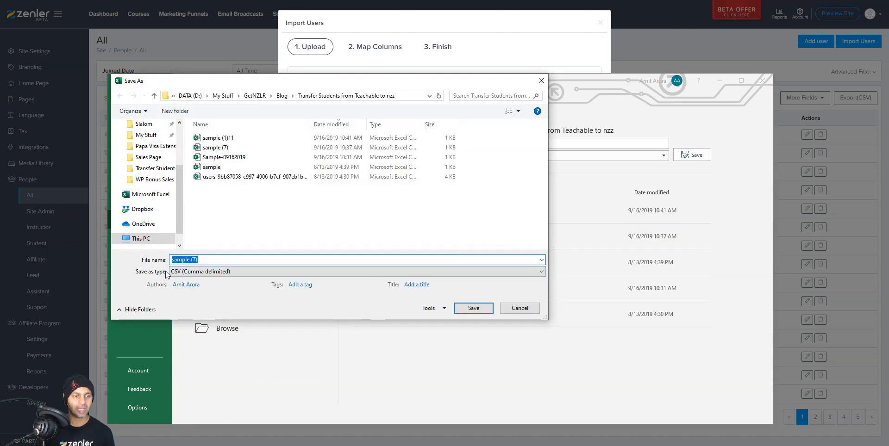
pyautogui.click(211, 272)
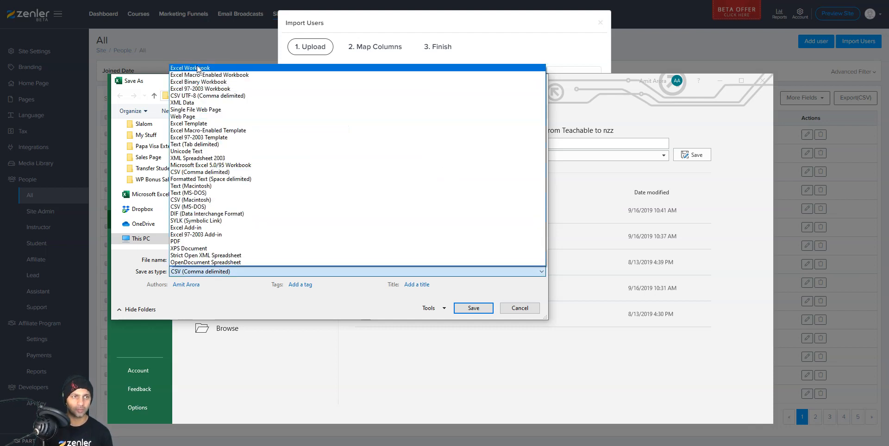
pyautogui.click(345, 317)
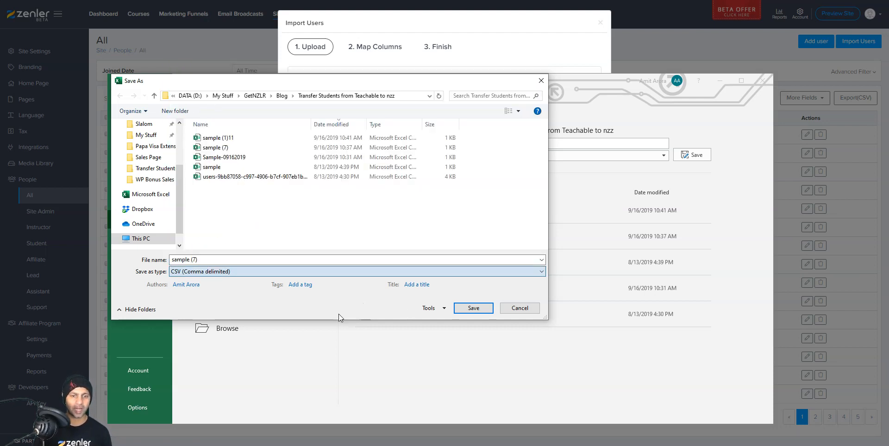
pyautogui.click(198, 260)
pyautogui.click(200, 260)
pyautogui.write('- ')
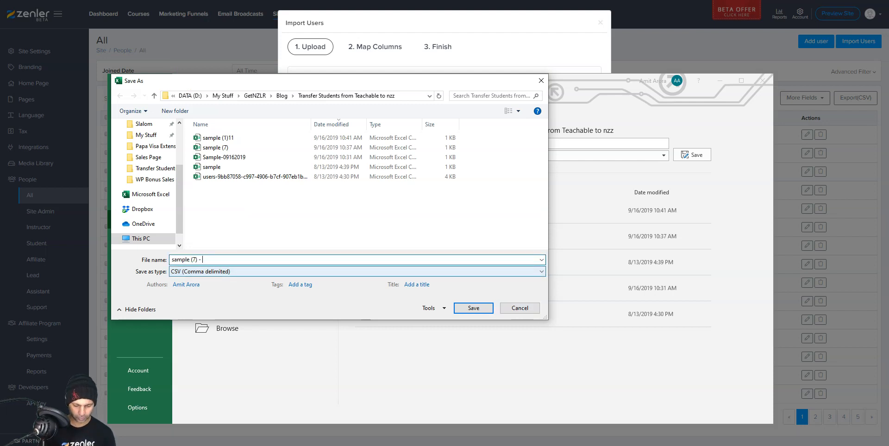
pyautogui.write('091619')
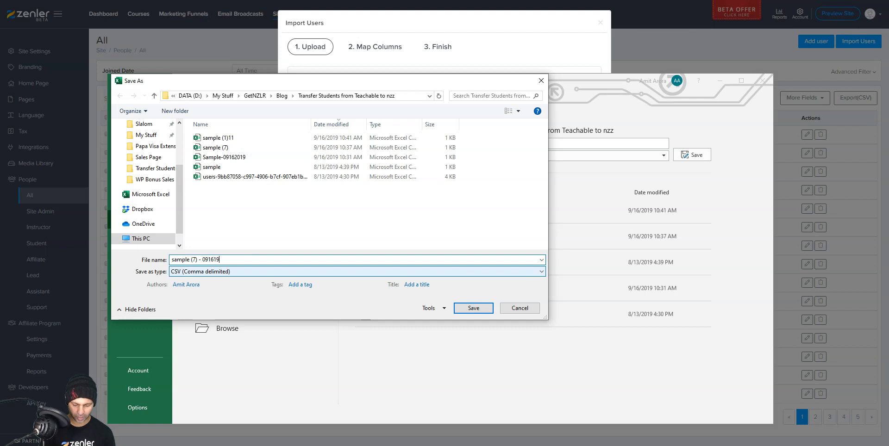
pyautogui.press('Return')
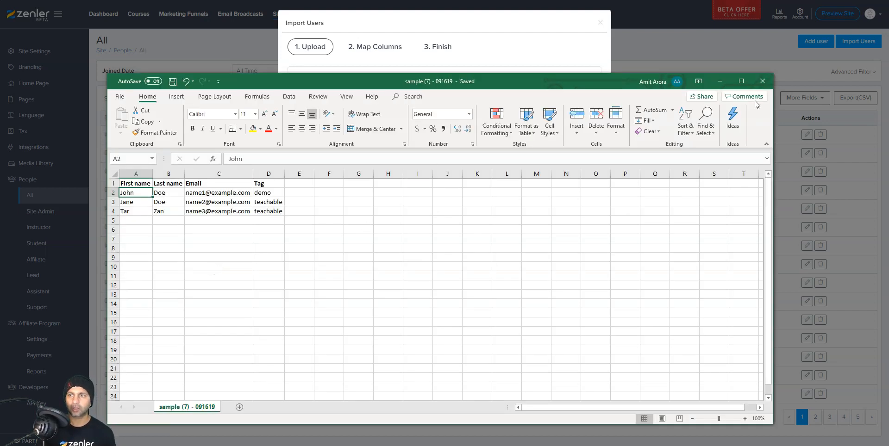
pyautogui.click(768, 81)
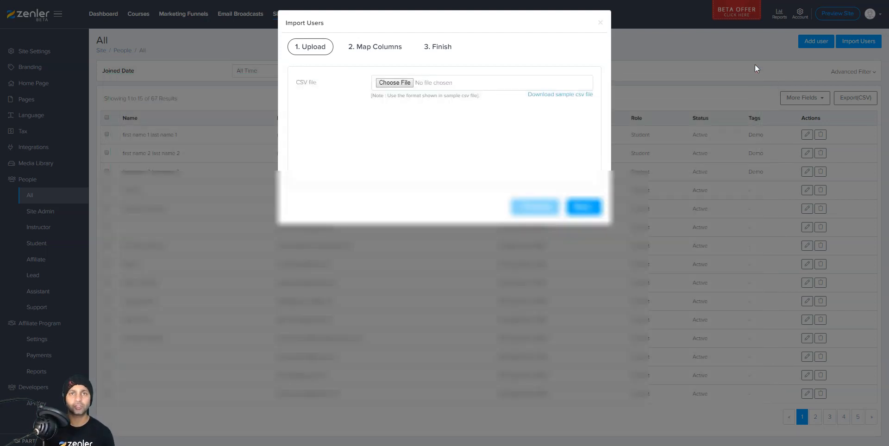
# Choose sample (7) - 091619.csv as the file for the user import and proceed to column mapping
pyautogui.click(392, 83)
pyautogui.click(124, 30)
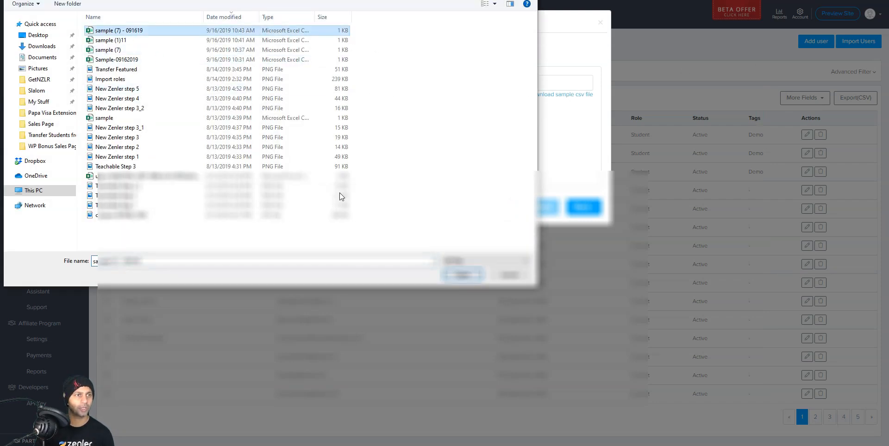
pyautogui.click(453, 272)
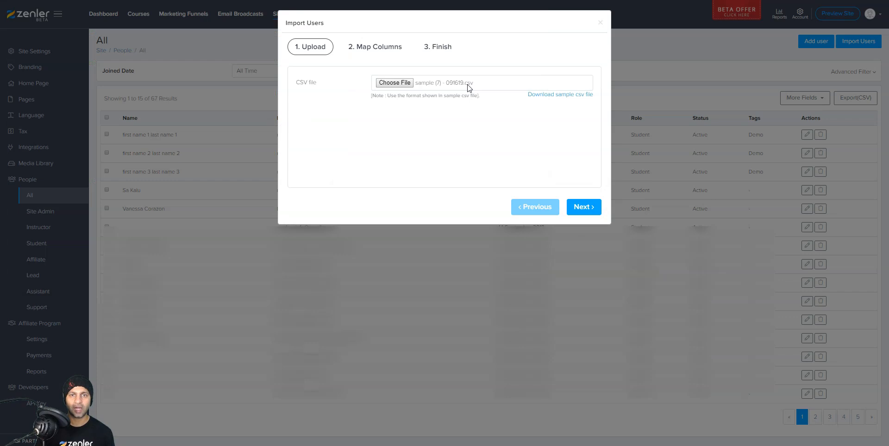
pyautogui.click(586, 213)
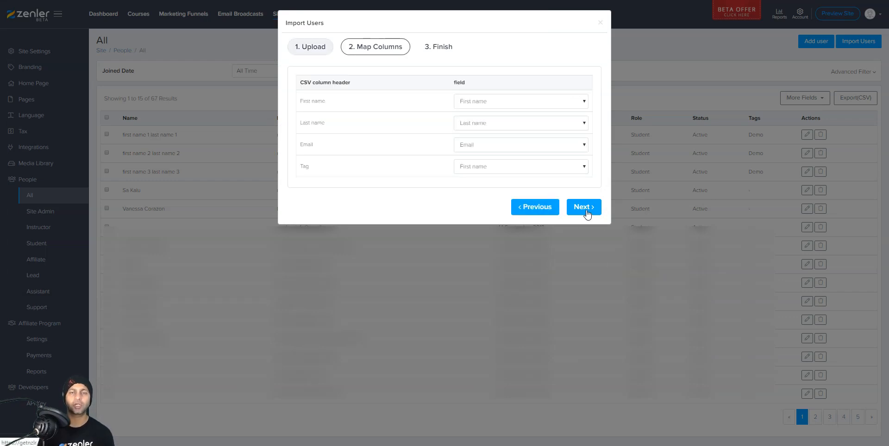
pyautogui.click(584, 206)
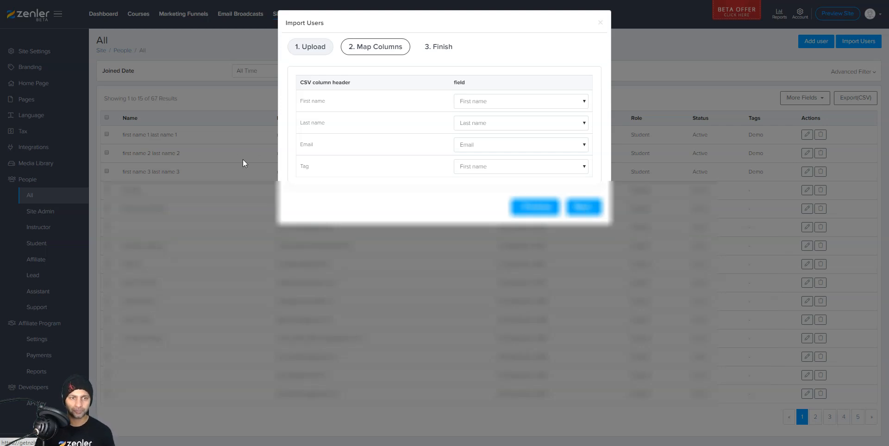
# Delete the Tag column D from sample (7) - 091619 in Excel and save over the existing CSV (Comma delimited) file while closing it
pyautogui.doubleClick(305, 166)
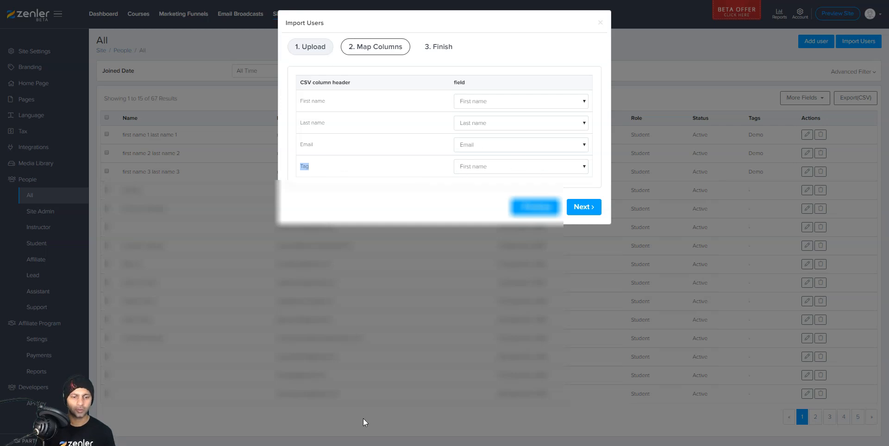
pyautogui.press('super')
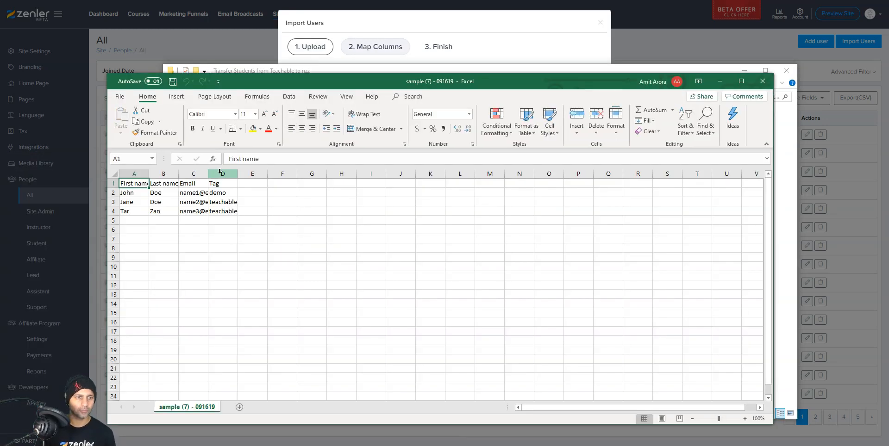
pyautogui.rightClick(220, 171)
pyautogui.click(241, 251)
pyautogui.click(763, 82)
pyautogui.click(407, 224)
pyautogui.click(473, 309)
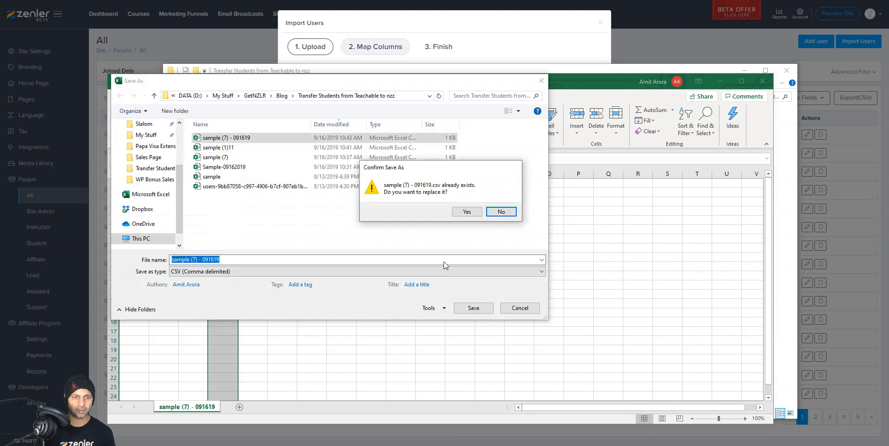
pyautogui.click(465, 213)
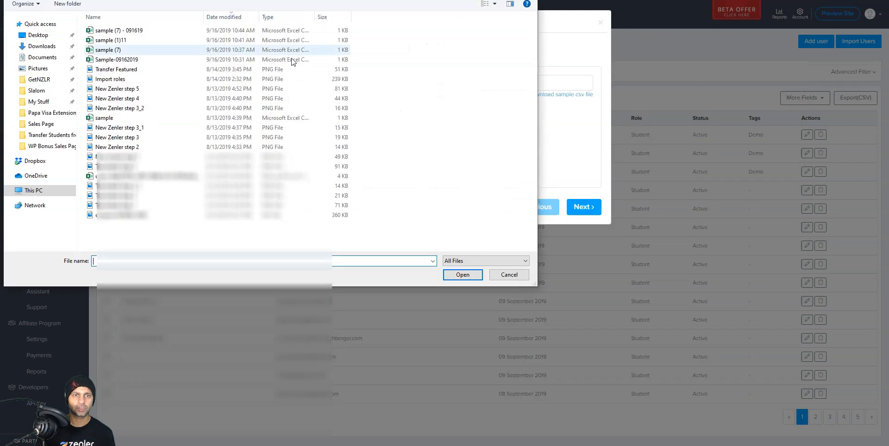
# Upload sample (7) - 091619.csv again for the user import and accept the First name, Last name and Email column mapping
pyautogui.click(222, 30)
pyautogui.click(458, 275)
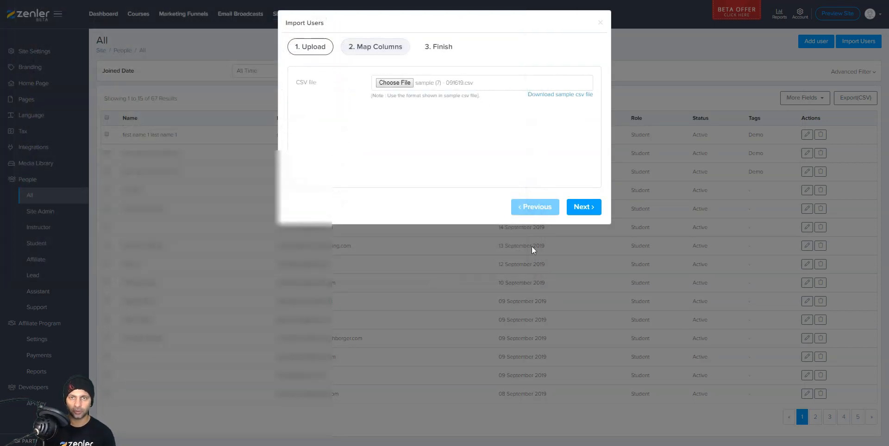
pyautogui.click(598, 211)
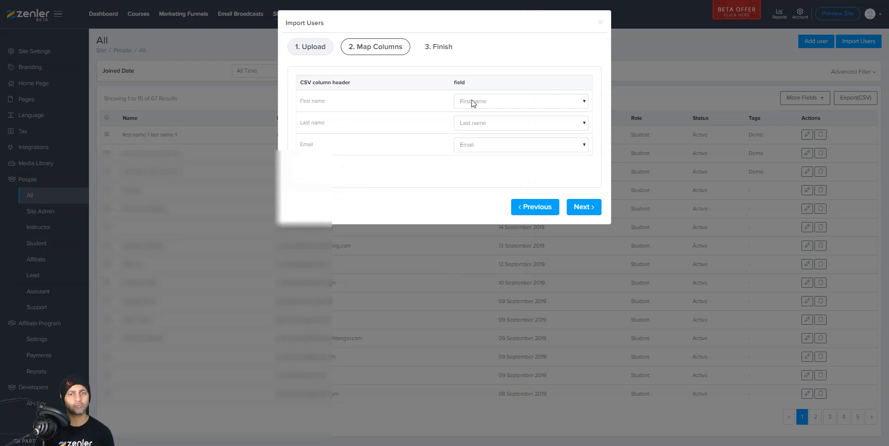
pyautogui.click(585, 208)
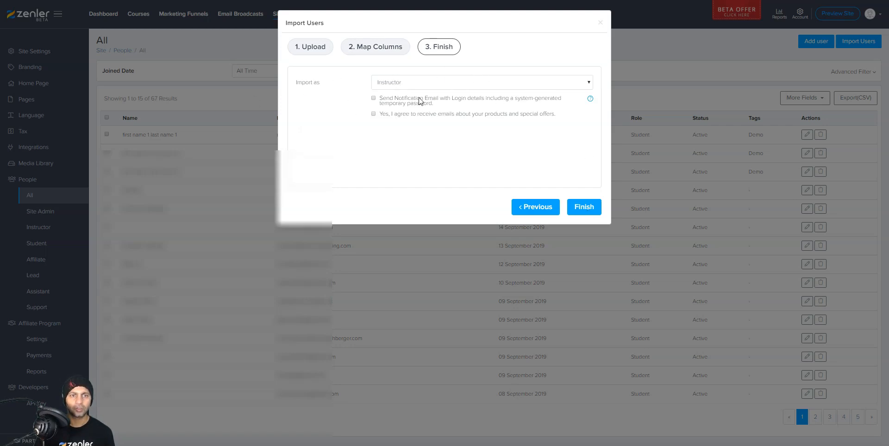
# Set the users to import as Student and add the tag teachable
pyautogui.click(426, 85)
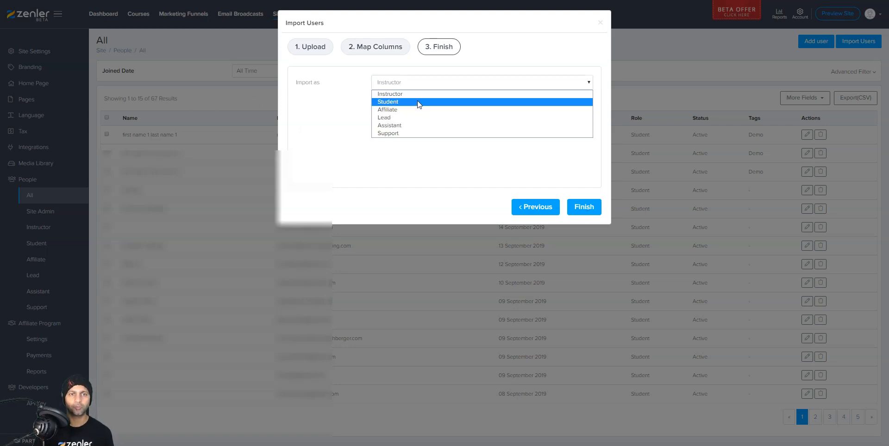
pyautogui.click(418, 102)
pyautogui.click(432, 87)
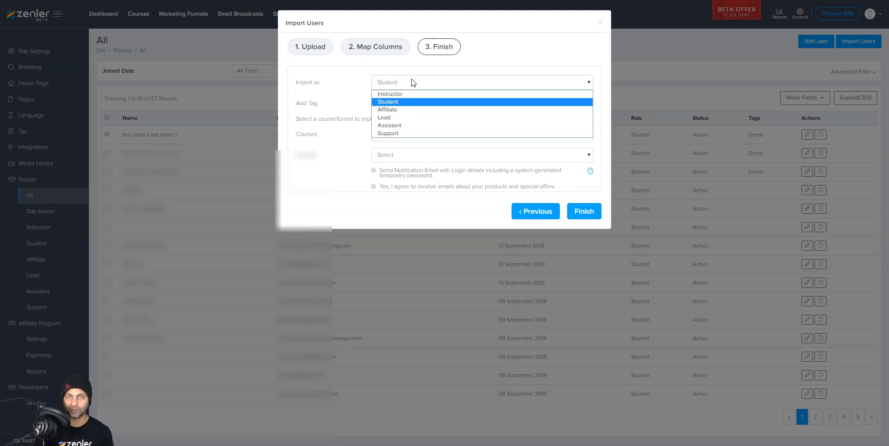
pyautogui.click(397, 101)
pyautogui.click(404, 103)
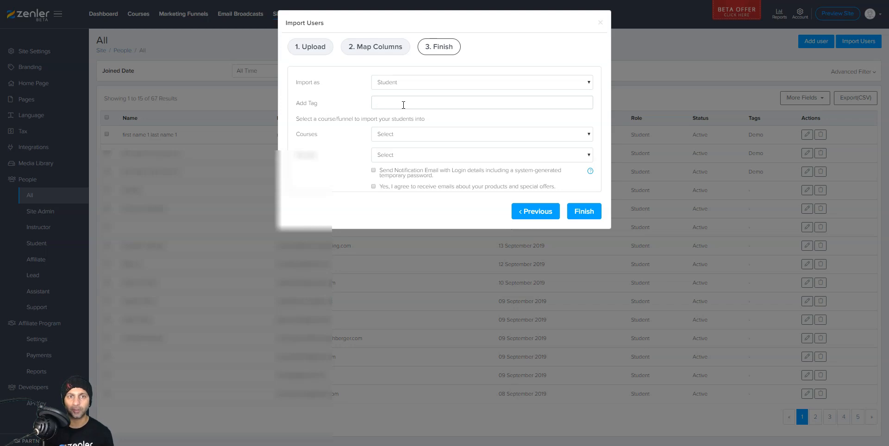
pyautogui.write('teacbh')
pyautogui.hotkey('ctrl', 'a')
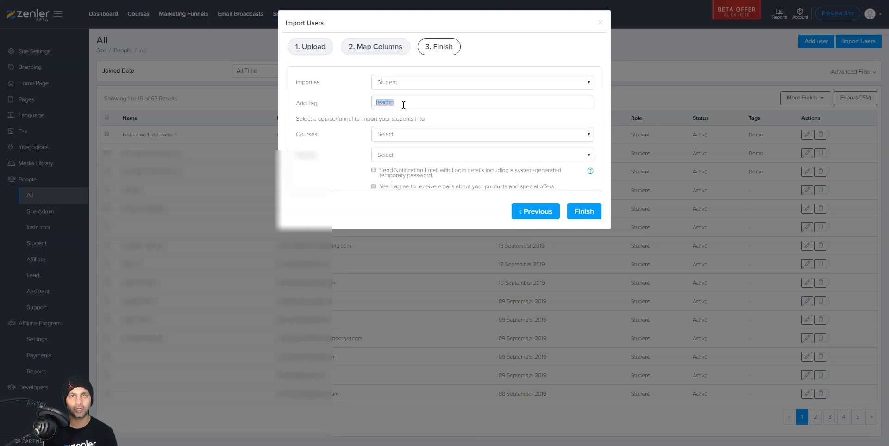
pyautogui.write('teachable')
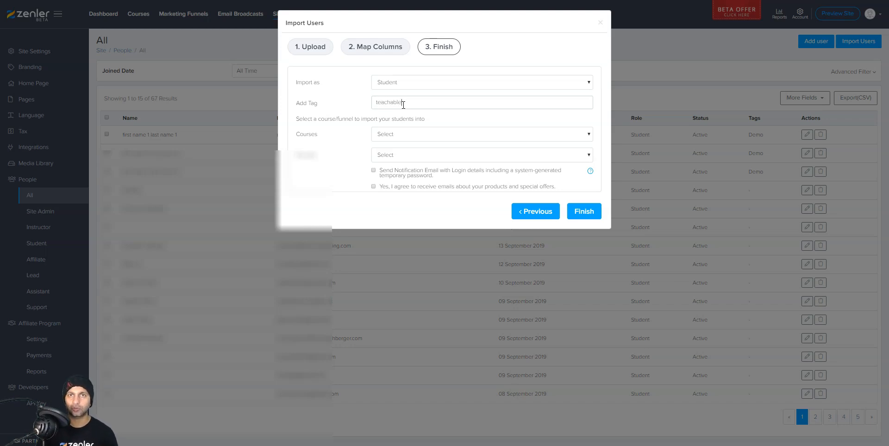
# Choose Gold Membership as the course for the imported students and leave the funnel unselected
pyautogui.click(404, 133)
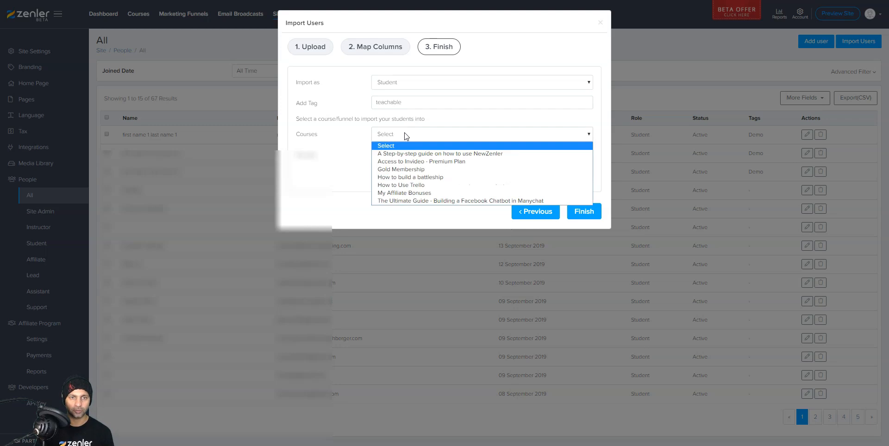
pyautogui.click(427, 171)
pyautogui.click(435, 160)
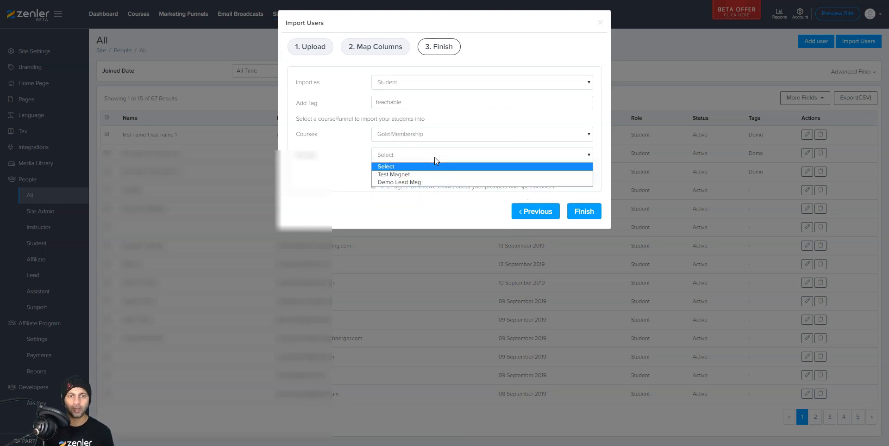
pyautogui.click(433, 167)
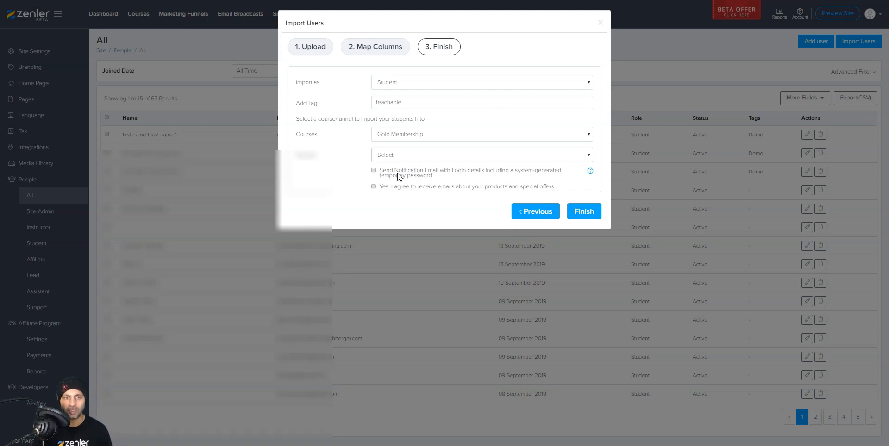
# Enable the agreement to receive emails about products and special offers, finish the import and dismiss the progress message
pyautogui.click(373, 187)
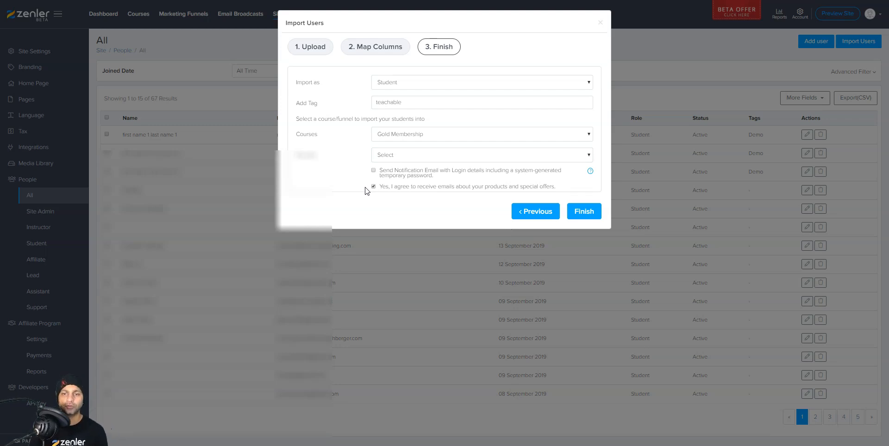
pyautogui.click(579, 213)
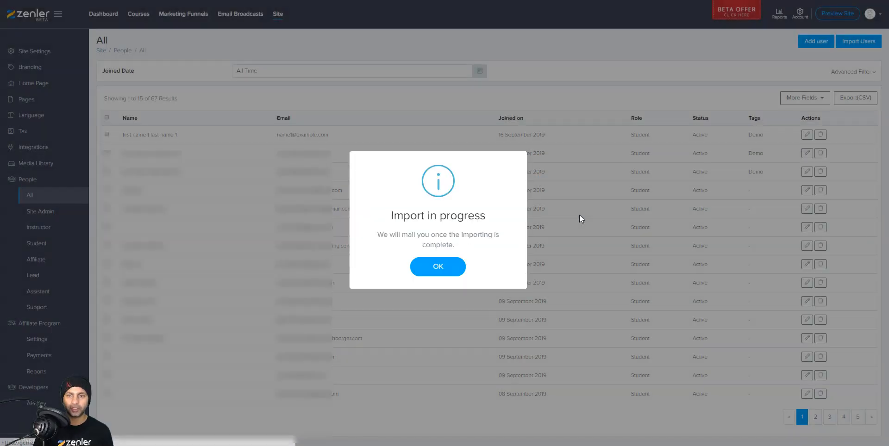
pyautogui.click(426, 273)
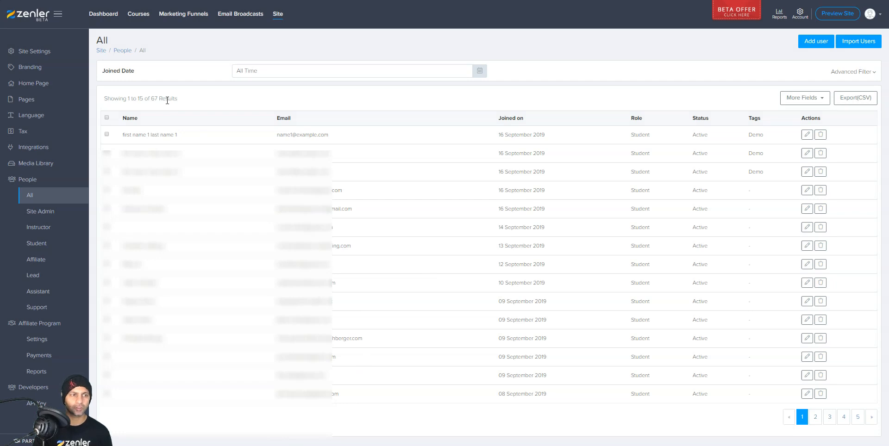
# Refresh the list of all people and check the total number of results and the tags after the import
pyautogui.moveTo(147, 98); pyautogui.dragTo(179, 101)
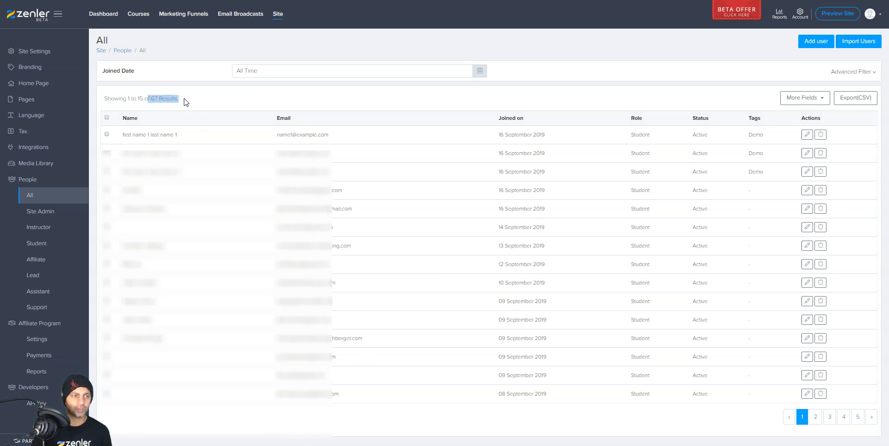
pyautogui.click(184, 102)
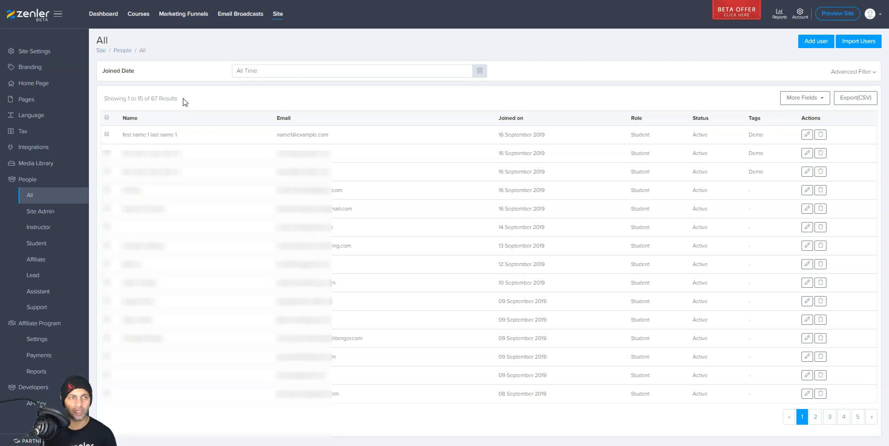
pyautogui.press('F5')
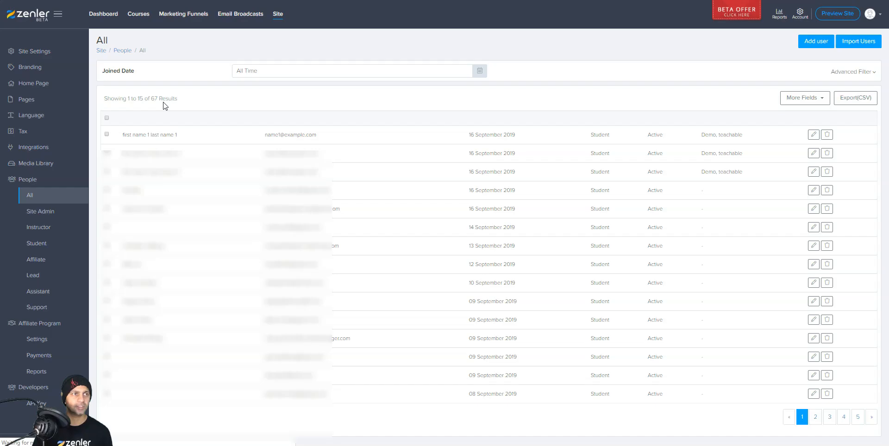
pyautogui.moveTo(150, 98); pyautogui.dragTo(163, 100)
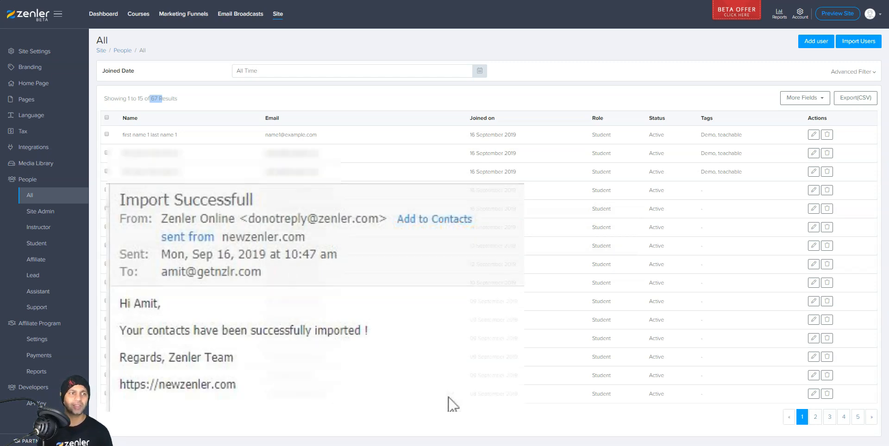
pyautogui.press('F5')
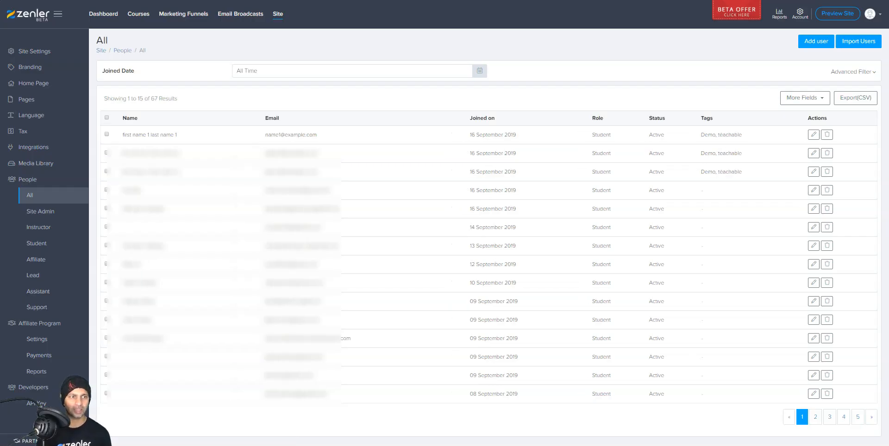
pyautogui.doubleClick(154, 98)
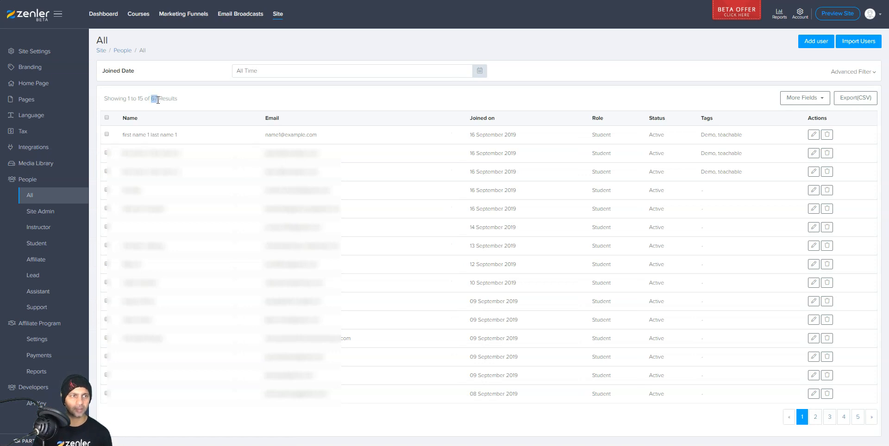
# Open sample (7) - 091619 in Excel from the Transfer Students folder and replace the email address in C2 with a new test address
pyautogui.click(352, 445)
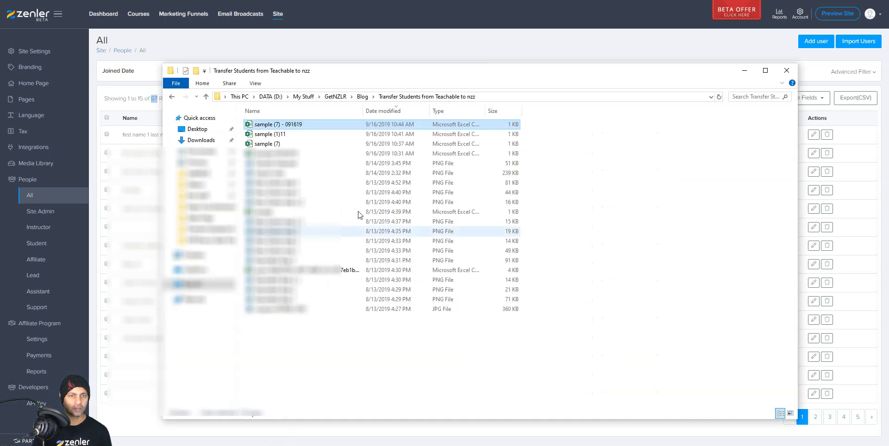
pyautogui.doubleClick(300, 130)
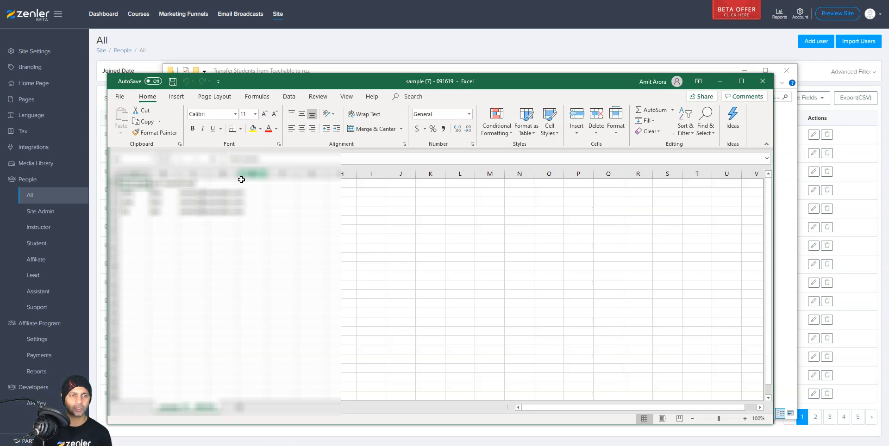
pyautogui.click(206, 192)
pyautogui.write('test@tet.com')
pyautogui.press('Tab')
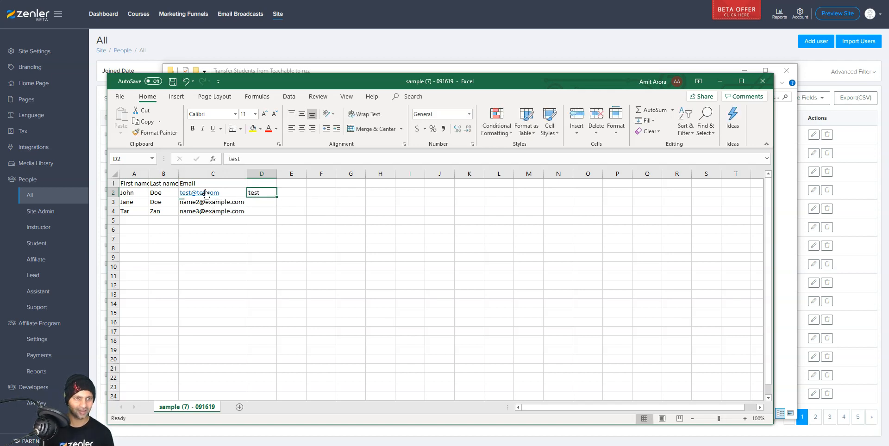
pyautogui.click(206, 193)
pyautogui.write('test@test.com')
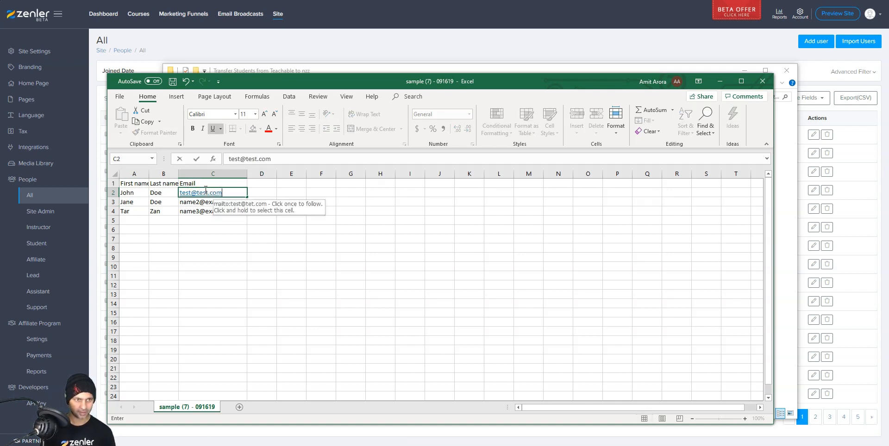
pyautogui.press('Return')
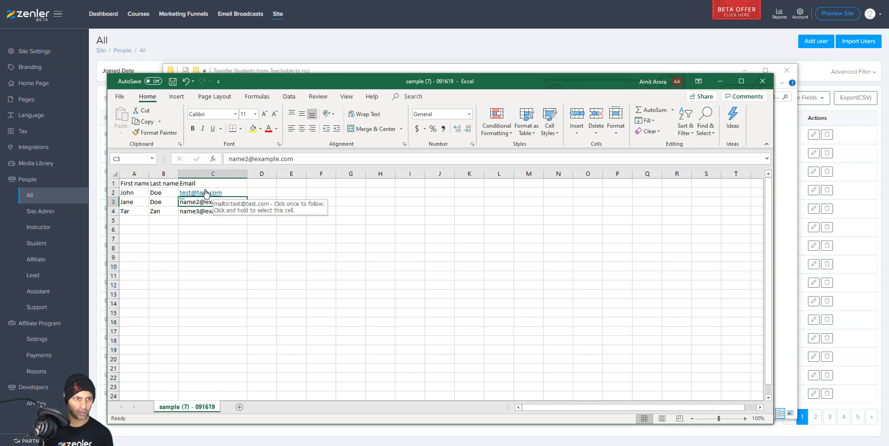
# Replace the email addresses in C3 and C4 with two further unique test addresses
pyautogui.write('test1@test,')
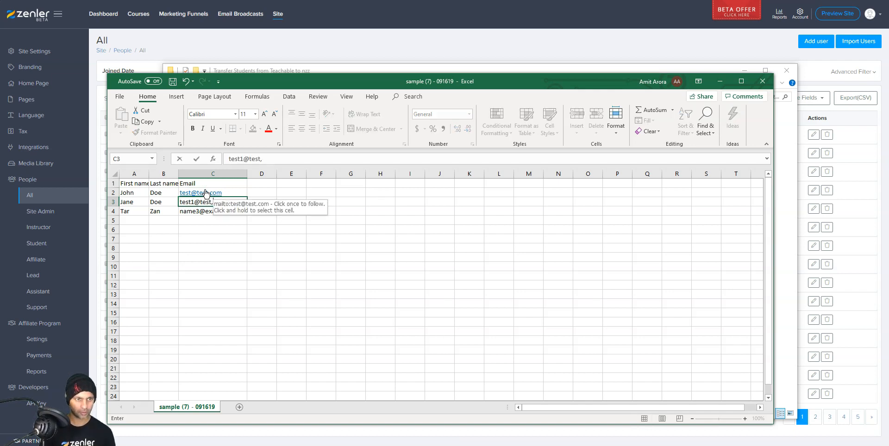
pyautogui.write('.com')
pyautogui.press('Return')
pyautogui.write('test2@test.com')
pyautogui.press('Return')
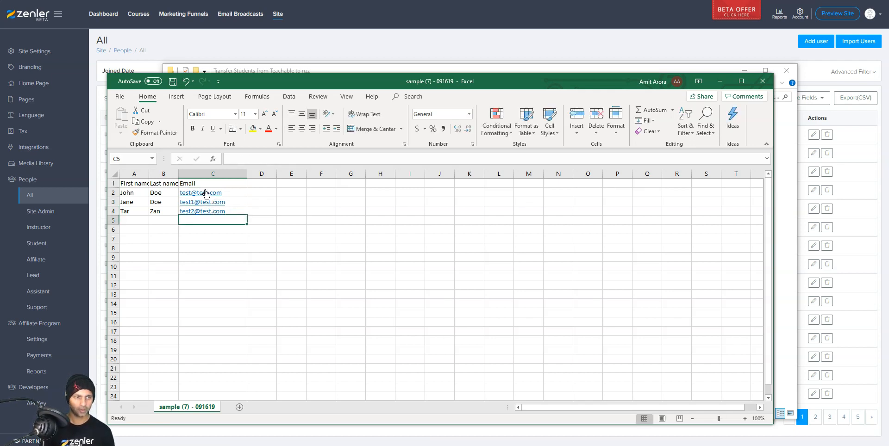
# Save the sample (7) - 091619 CSV, close it and return to the Zenler people list
pyautogui.hotkey('ctrl', 's')
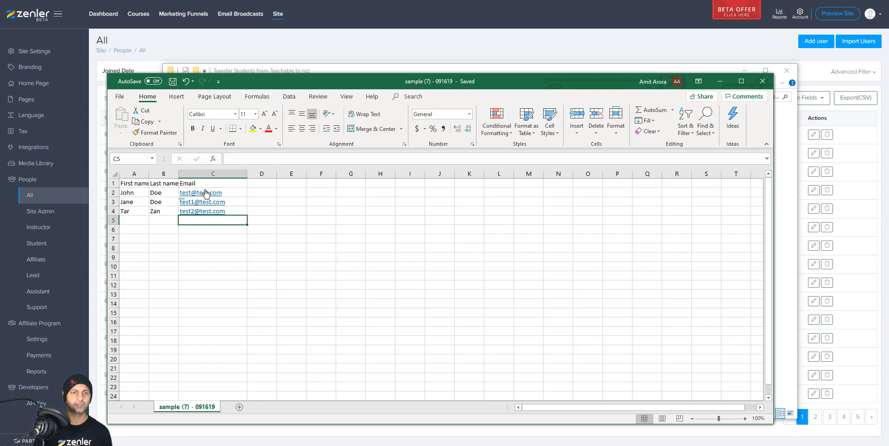
pyautogui.click(237, 190)
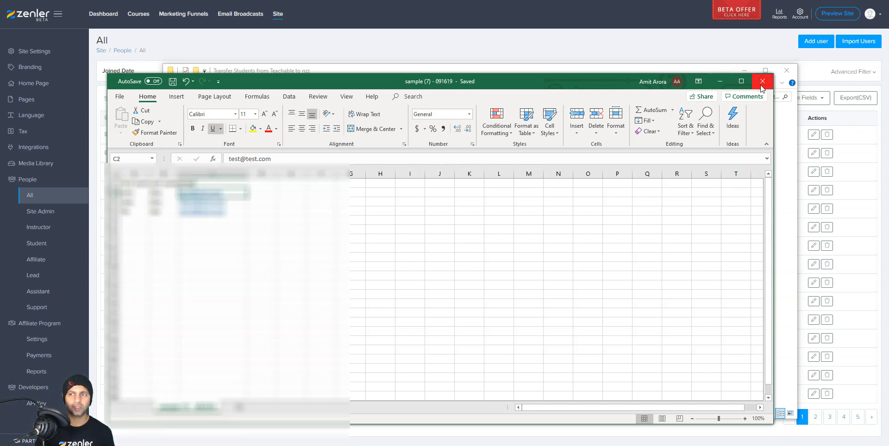
pyautogui.click(762, 81)
pyautogui.click(742, 72)
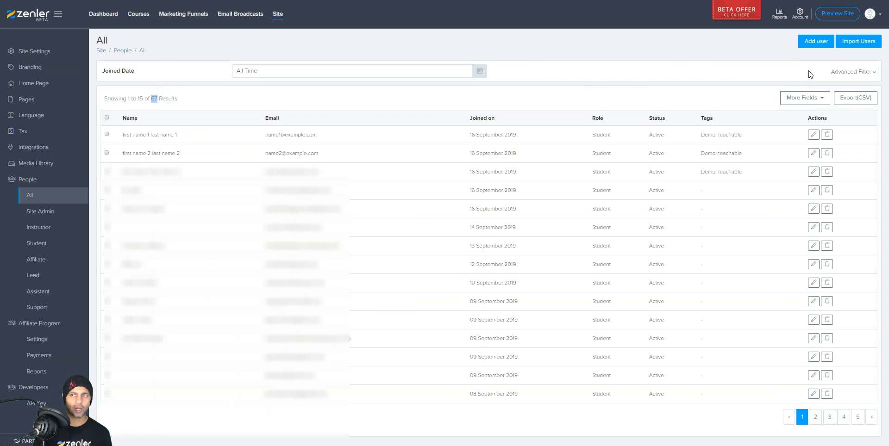
# Start a user import with sample (7) - 091619.csv and accept the column mapping for first name, last name and email
pyautogui.click(861, 41)
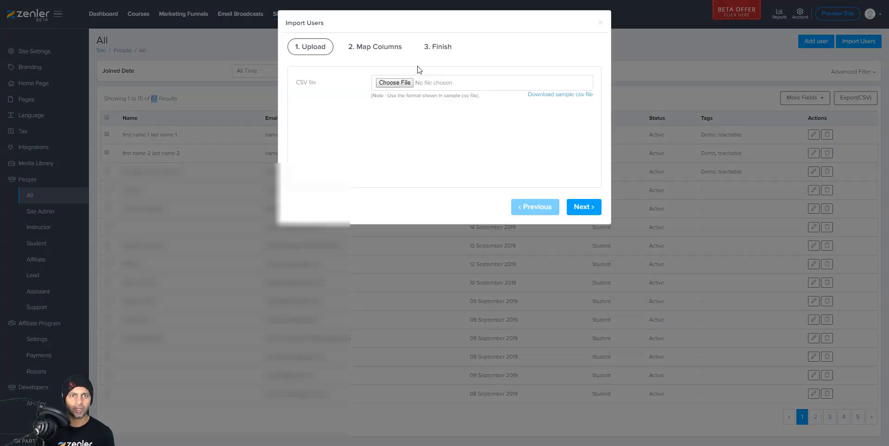
pyautogui.click(395, 83)
pyautogui.click(120, 32)
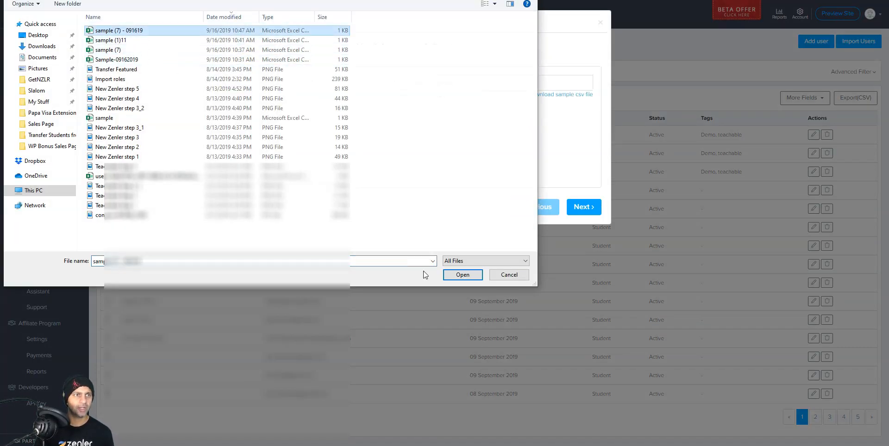
pyautogui.click(452, 273)
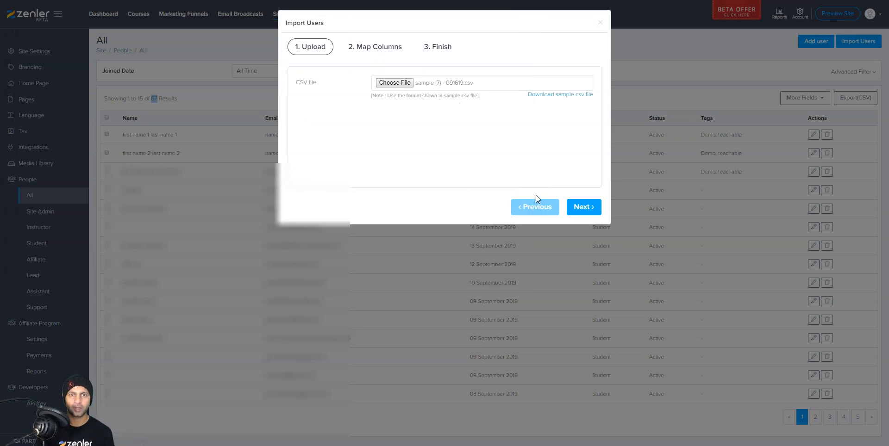
pyautogui.click(584, 211)
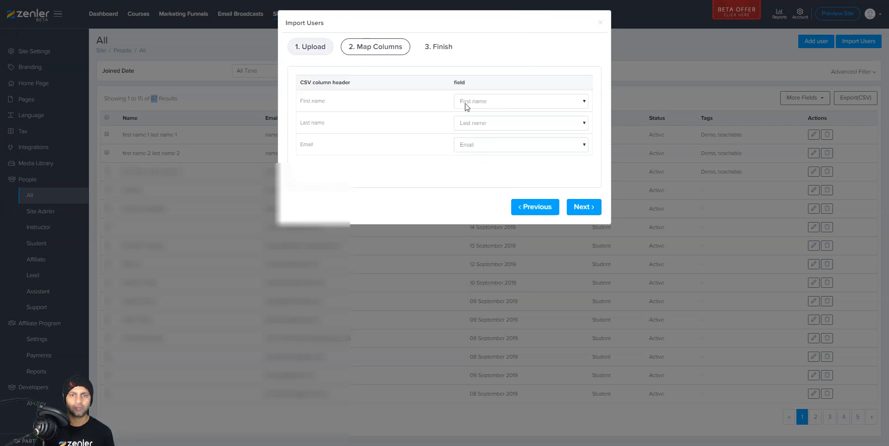
pyautogui.click(600, 213)
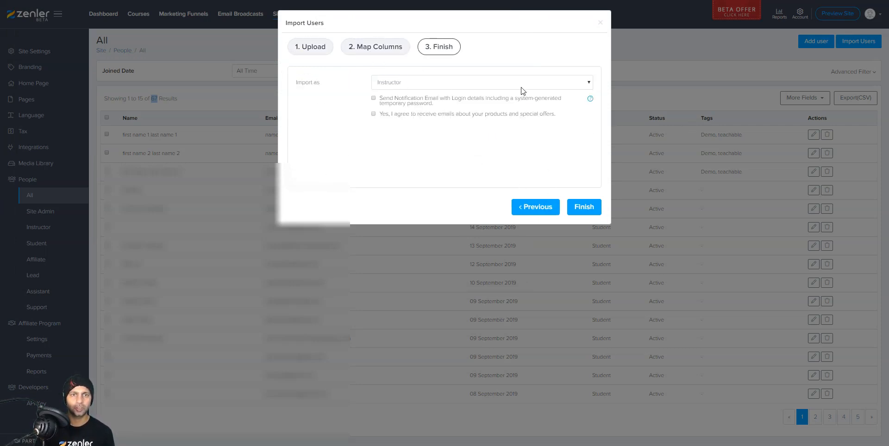
# Set the users to import as Student and add the tag techable
pyautogui.click(404, 86)
pyautogui.click(397, 105)
pyautogui.click(398, 105)
pyautogui.write('techable')
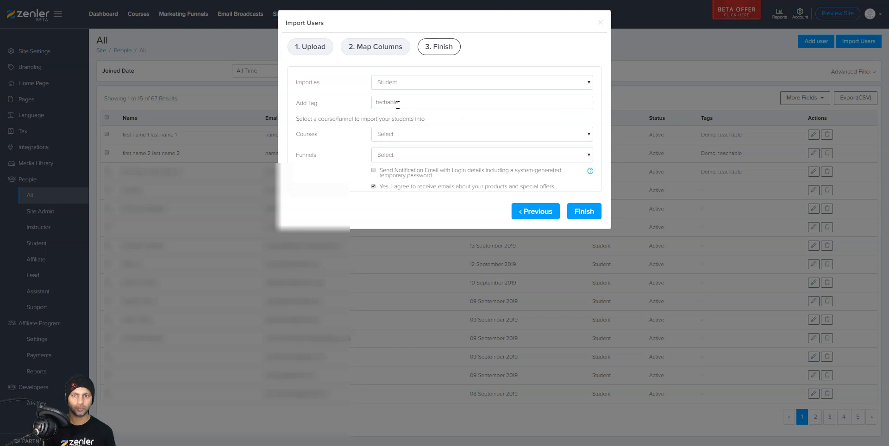
# Assign the imported students to the Gold Membership course, run the import and close its completion notice
pyautogui.click(407, 136)
pyautogui.click(384, 168)
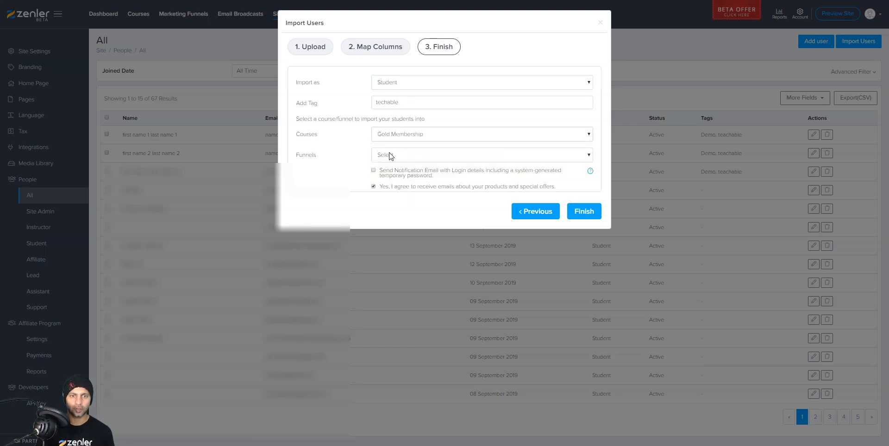
pyautogui.click(592, 216)
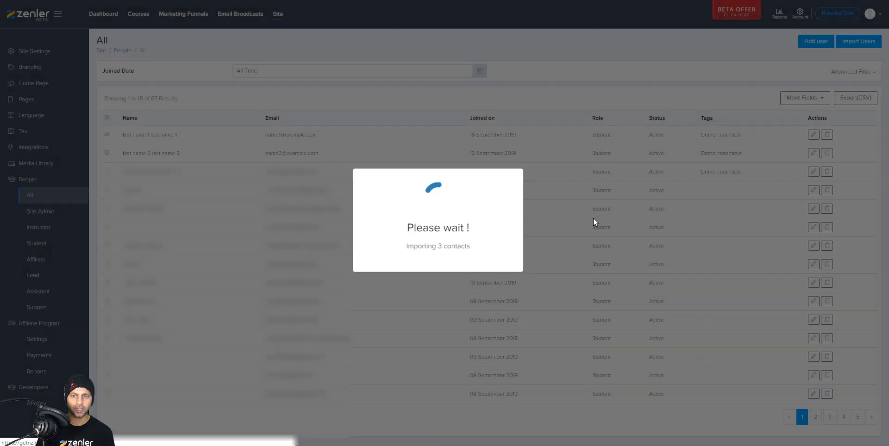
pyautogui.click(438, 269)
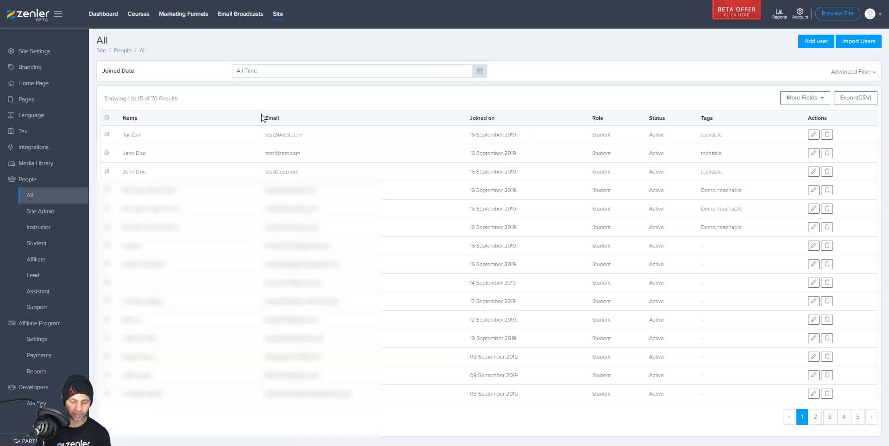
# Check the total number of results and the names, emails and tags of the newly imported students in the people list
pyautogui.doubleClick(154, 99)
pyautogui.moveTo(152, 98); pyautogui.dragTo(151, 99)
pyautogui.click(211, 99)
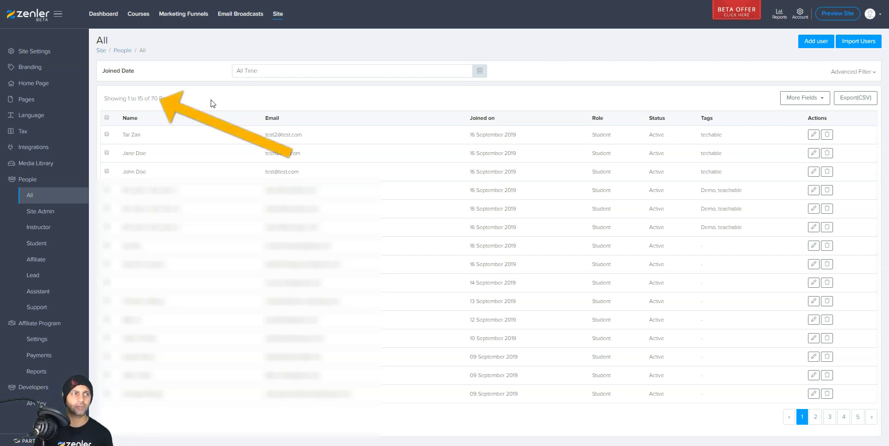
pyautogui.moveTo(120, 135); pyautogui.dragTo(190, 182)
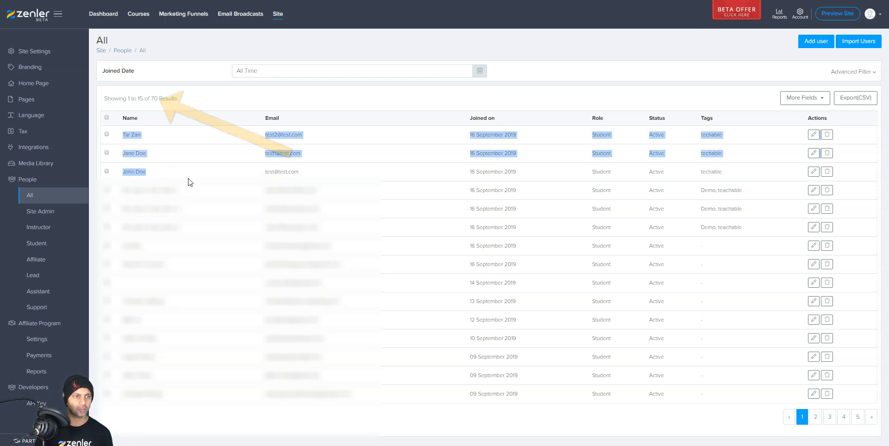
pyautogui.click(297, 172)
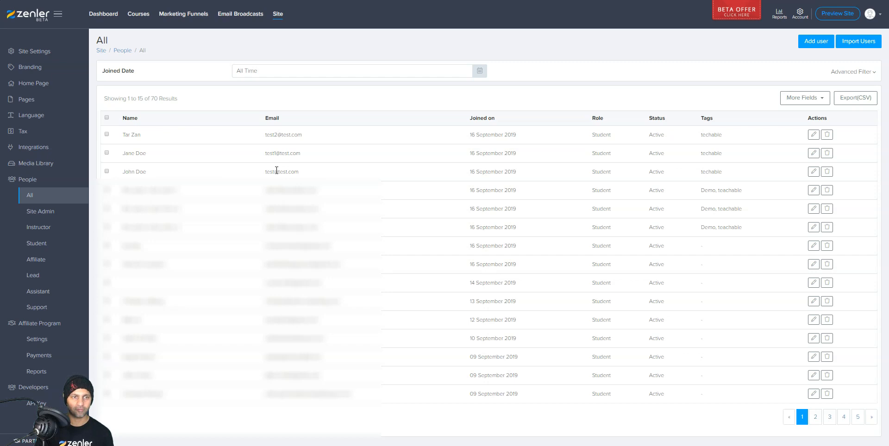
pyautogui.moveTo(276, 170); pyautogui.dragTo(284, 135)
pyautogui.click(546, 161)
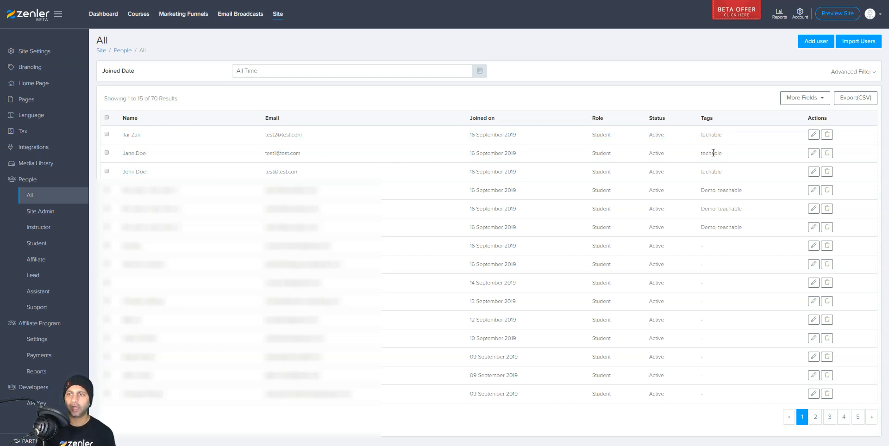
pyautogui.moveTo(713, 153); pyautogui.dragTo(714, 173)
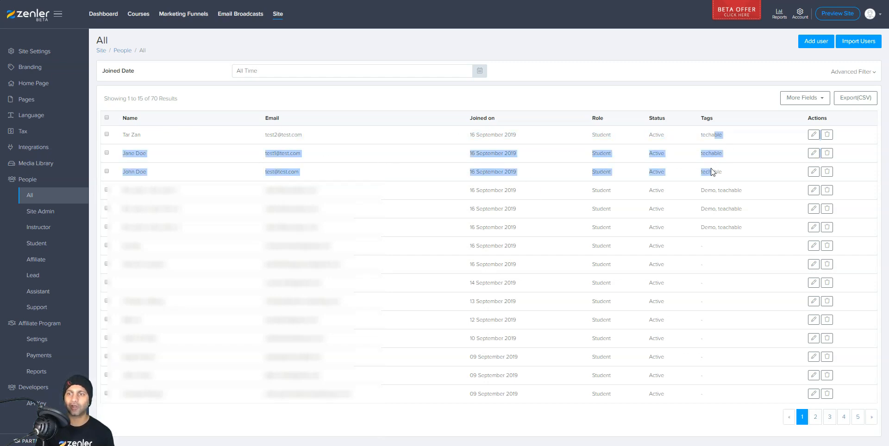
# Open the record of the imported student in the third row and view the enrolled courses
pyautogui.click(813, 172)
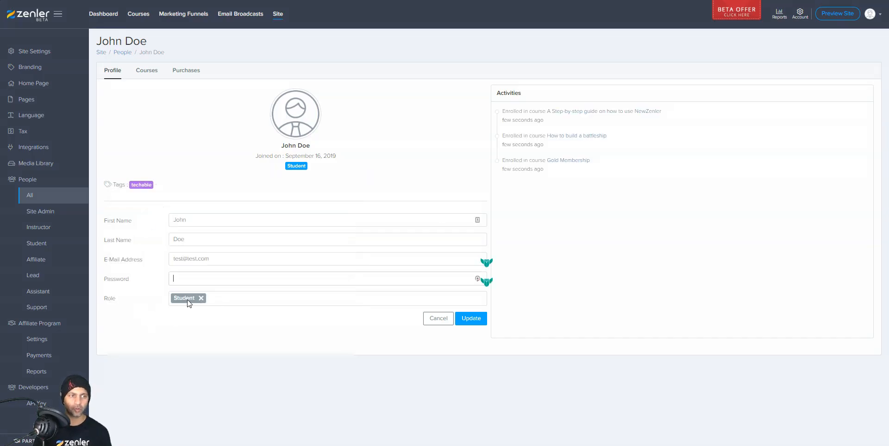
pyautogui.click(147, 71)
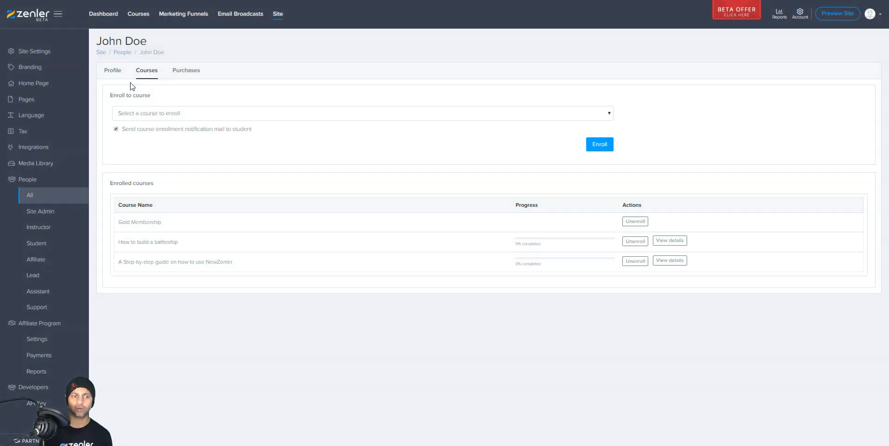